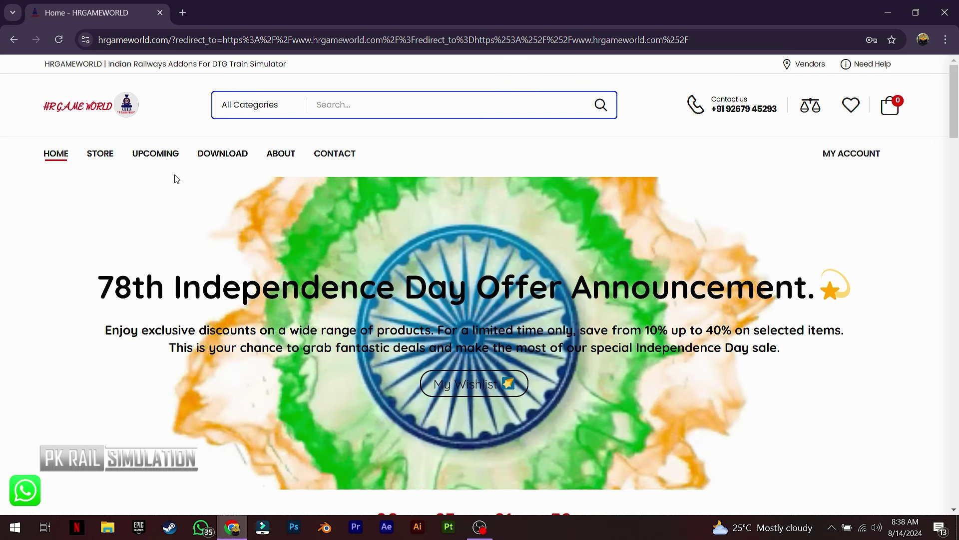
Step: View the upcoming WAG-12B 12000HP product page and the store's ICF TRIAL FREE VERSION (REWORKS) page
click(145, 155)
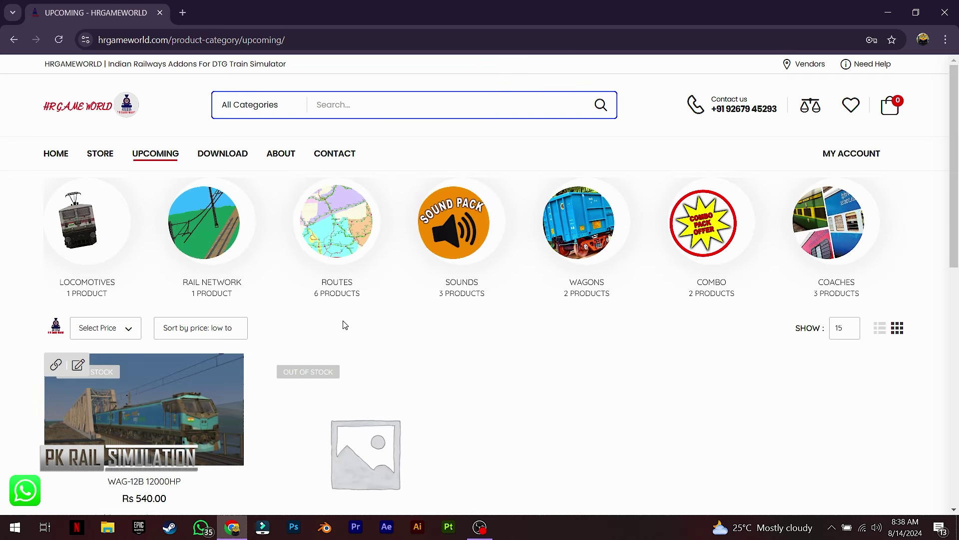
click(128, 424)
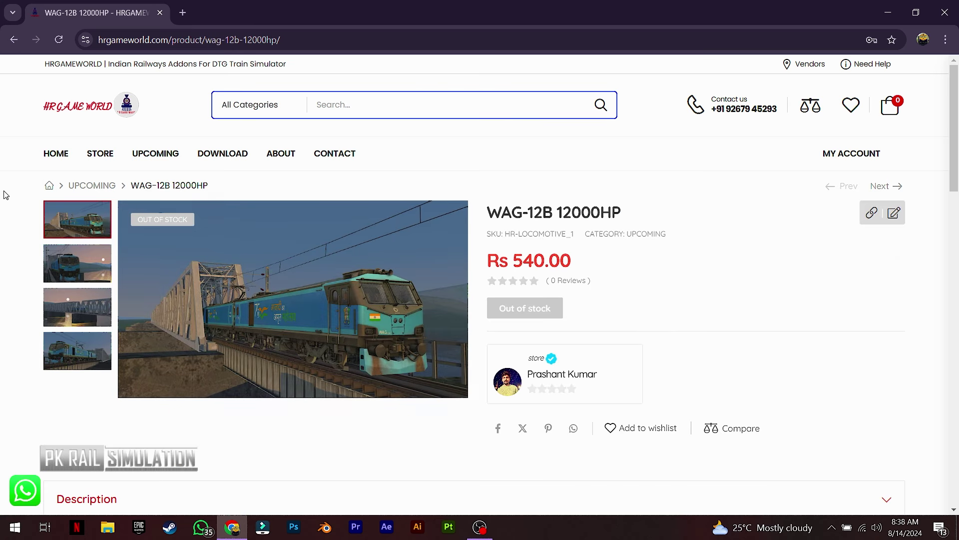
click(98, 159)
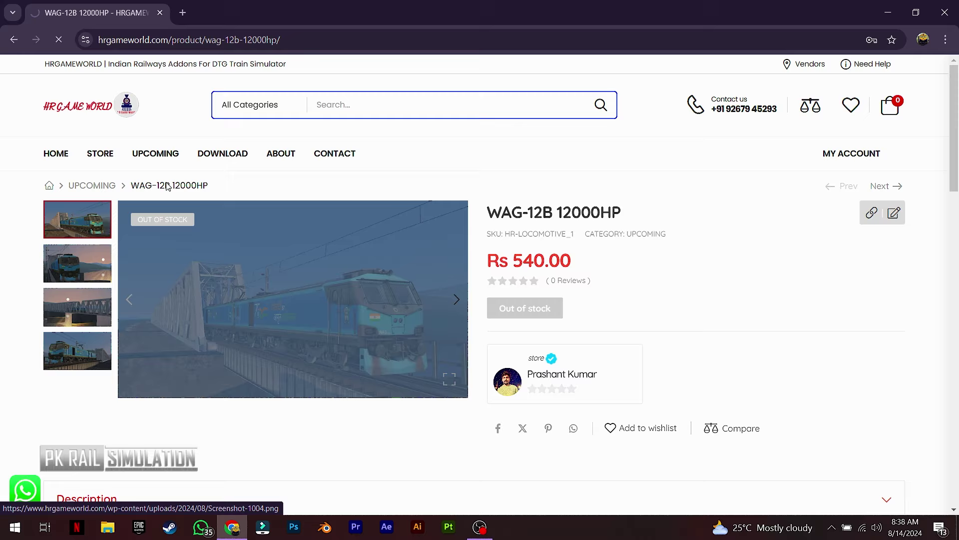
scroll(491, 337, down, 2)
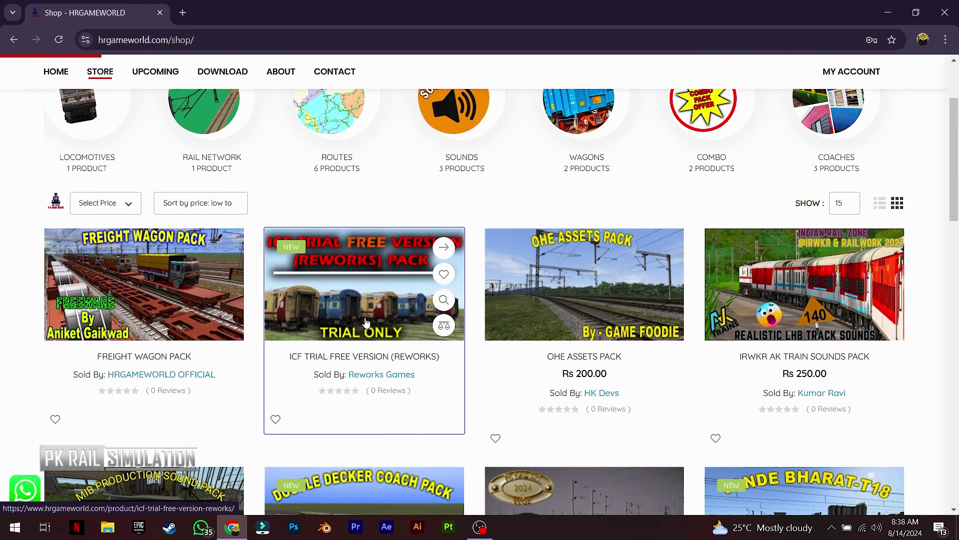
click(376, 313)
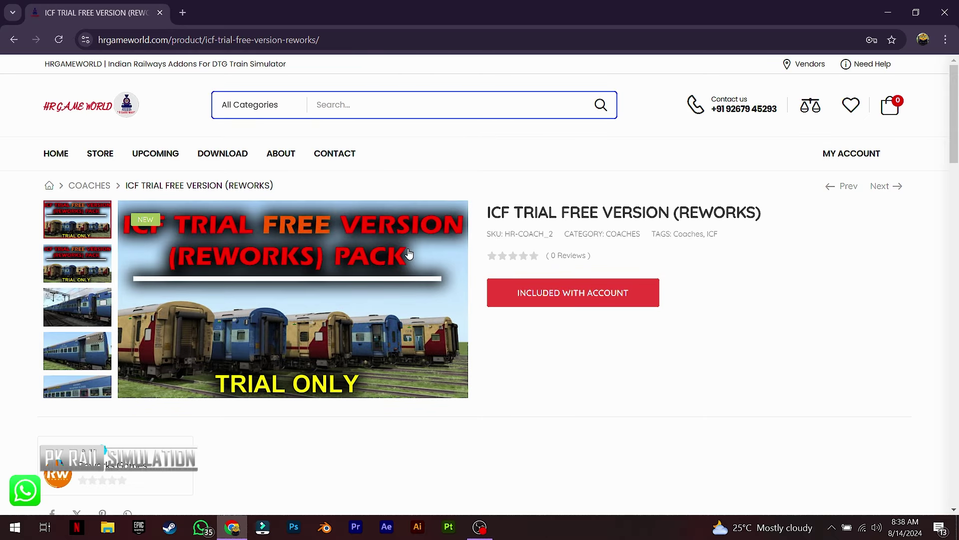
Step: Open the MAAL GADI PREMIUM PACK page from the store and read through its description
click(90, 158)
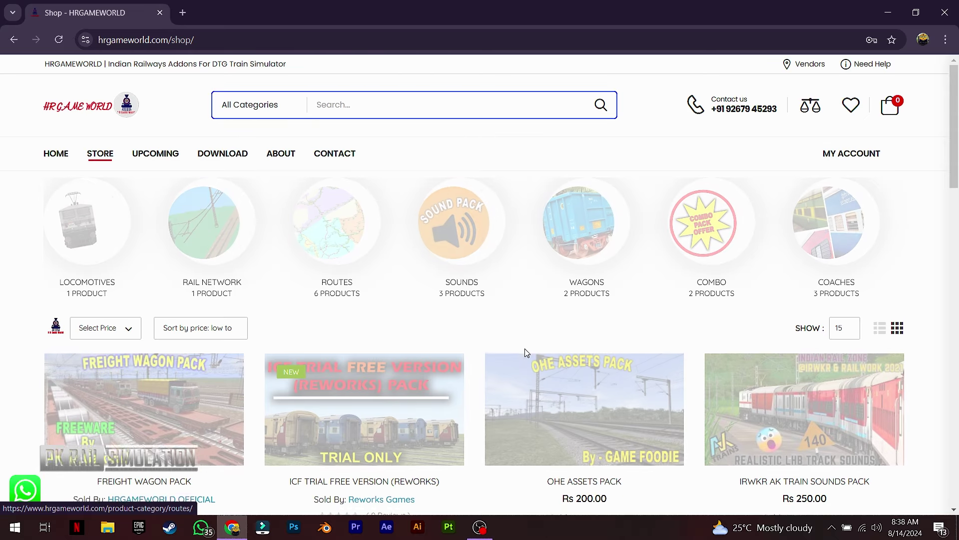
scroll(543, 351, down, 7)
click(544, 352)
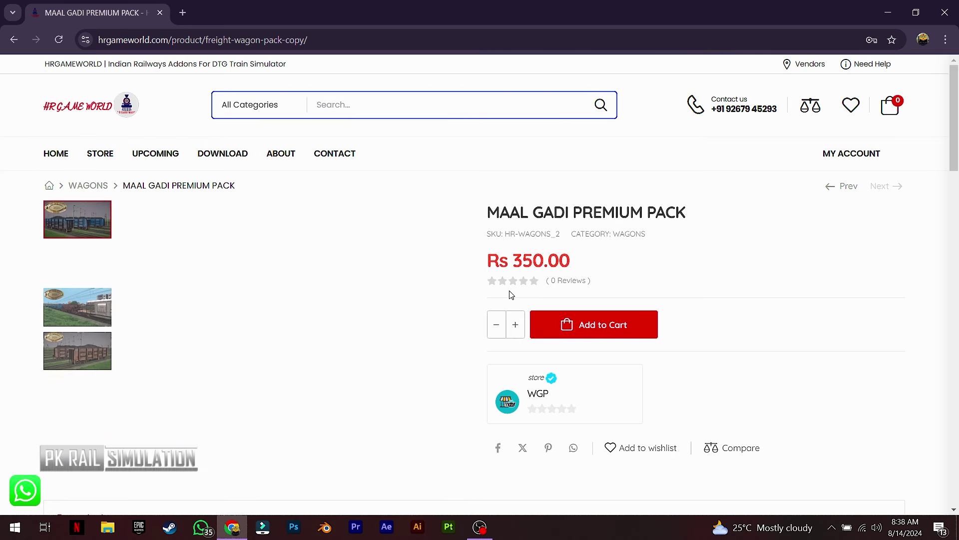
scroll(618, 345, down, 8)
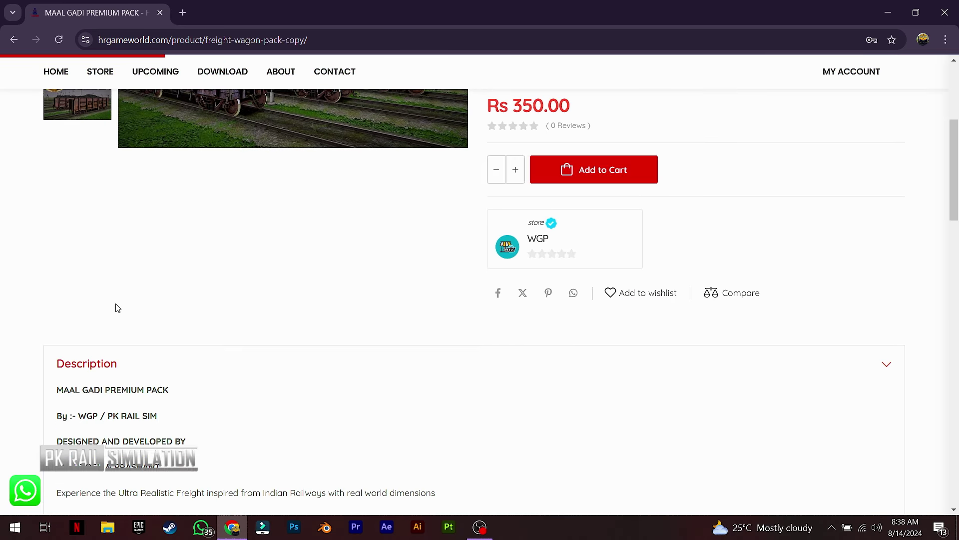
scroll(163, 318, down, 11)
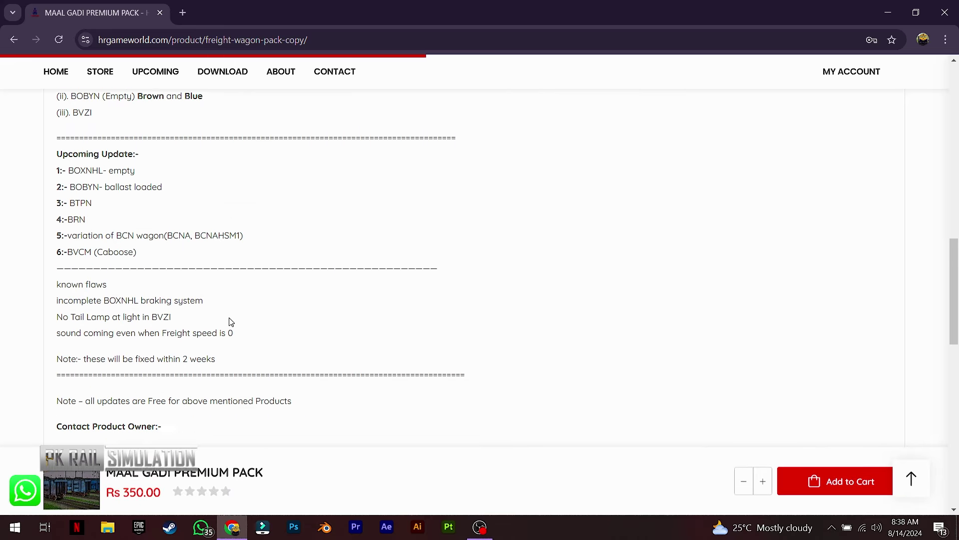
scroll(899, 358, up, 15)
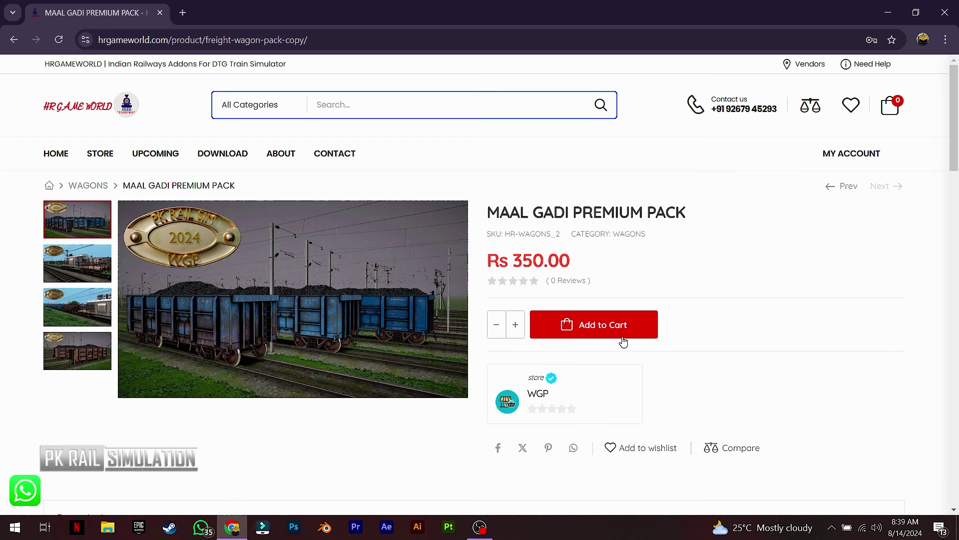
Step: Add the MAAL GADI PREMIUM PACK to the cart and review the order on the checkout page
click(622, 338)
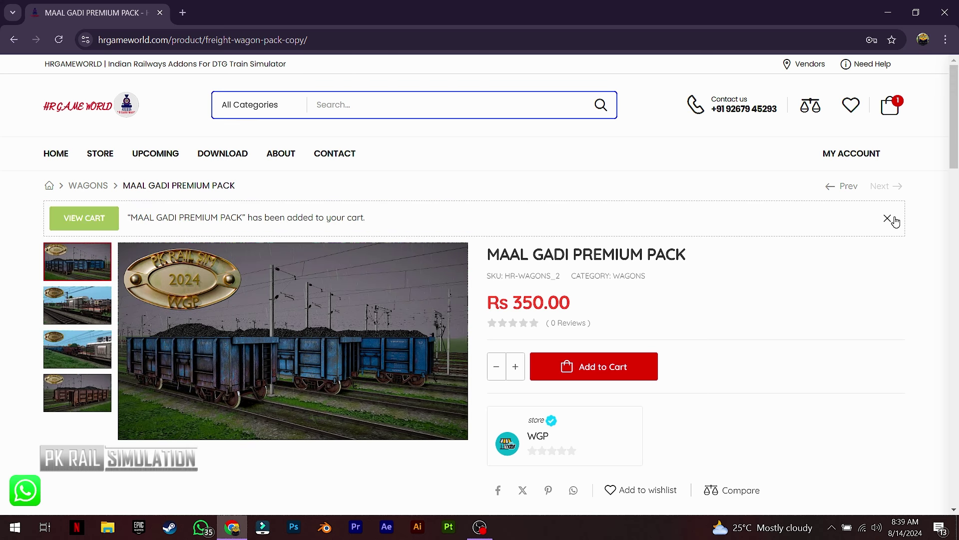
click(888, 120)
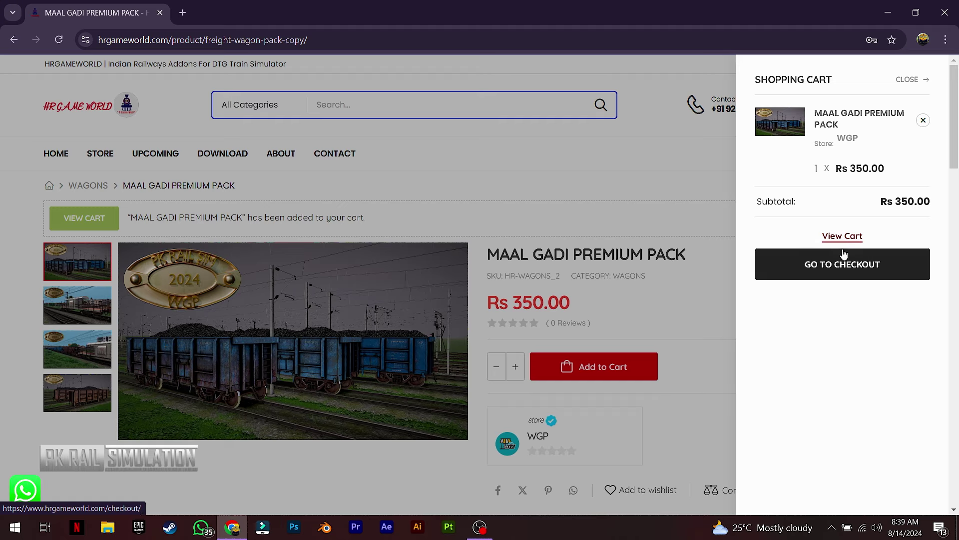
click(848, 265)
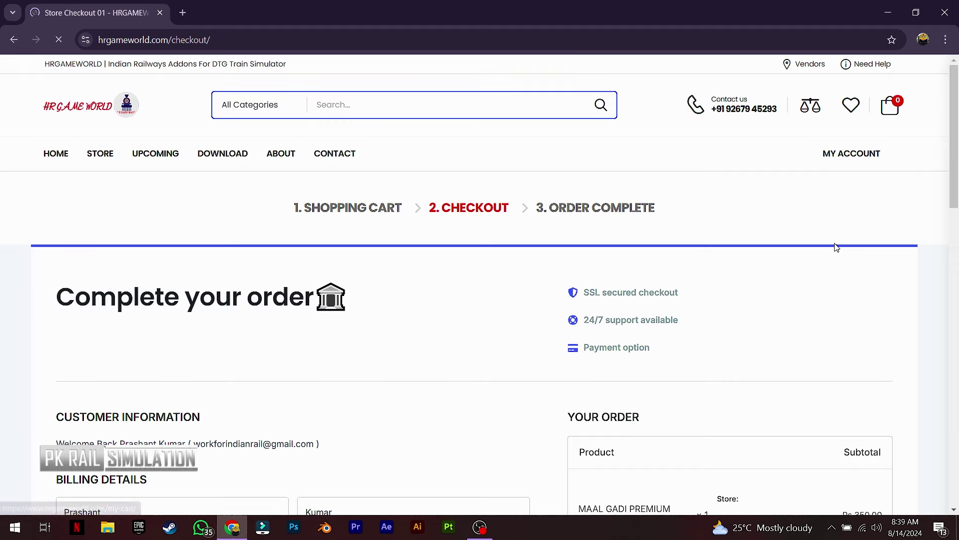
scroll(777, 260, down, 5)
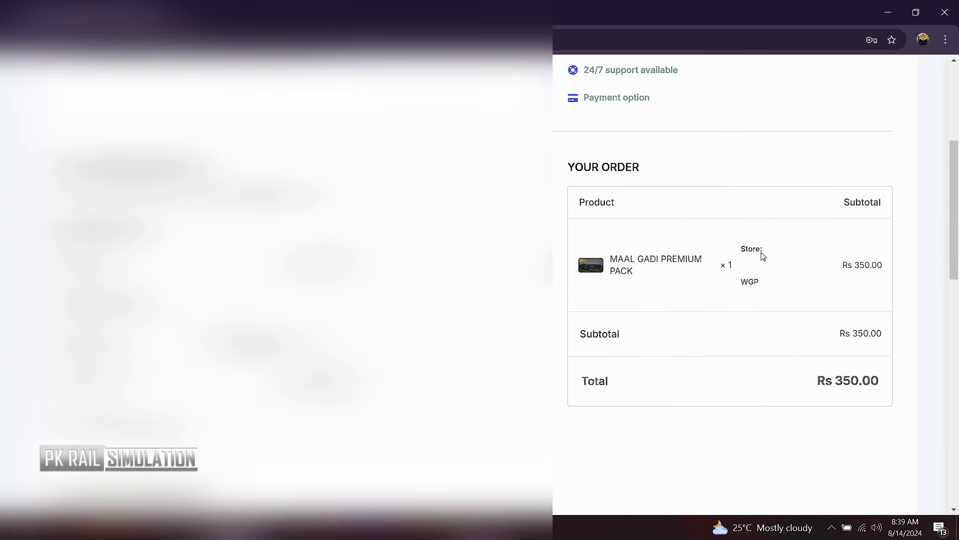
scroll(590, 426, down, 2)
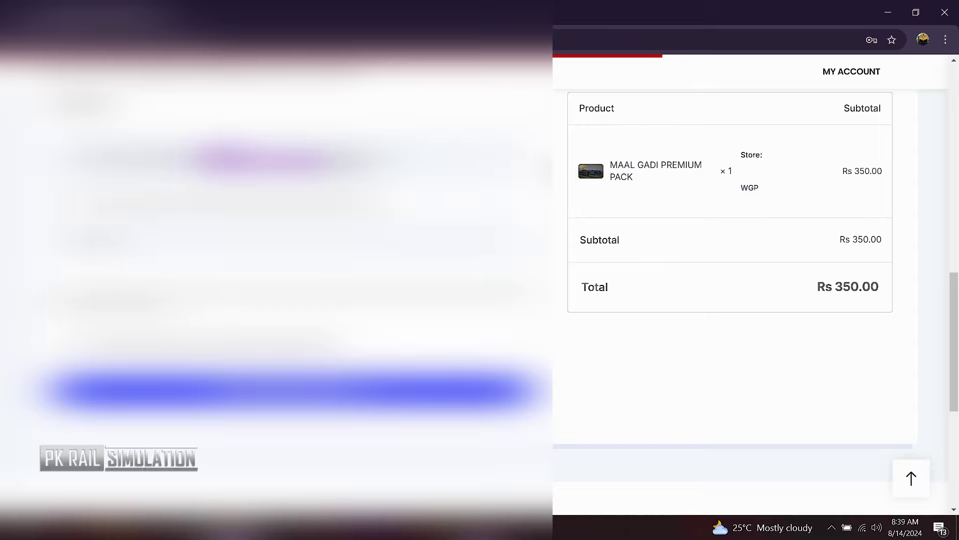
scroll(750, 280, up, 7)
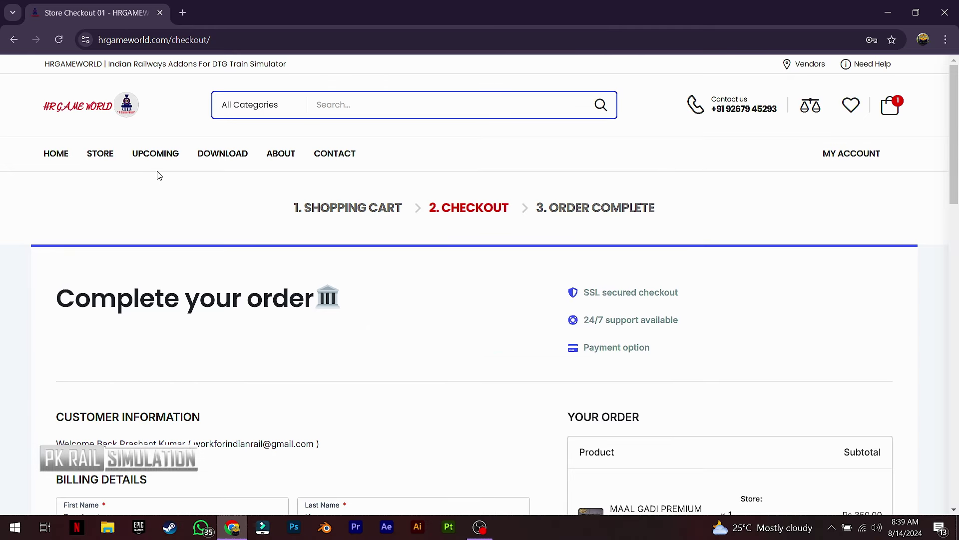
Step: Read the client app requirements on the site's download page and download client app v1.6.1
click(223, 155)
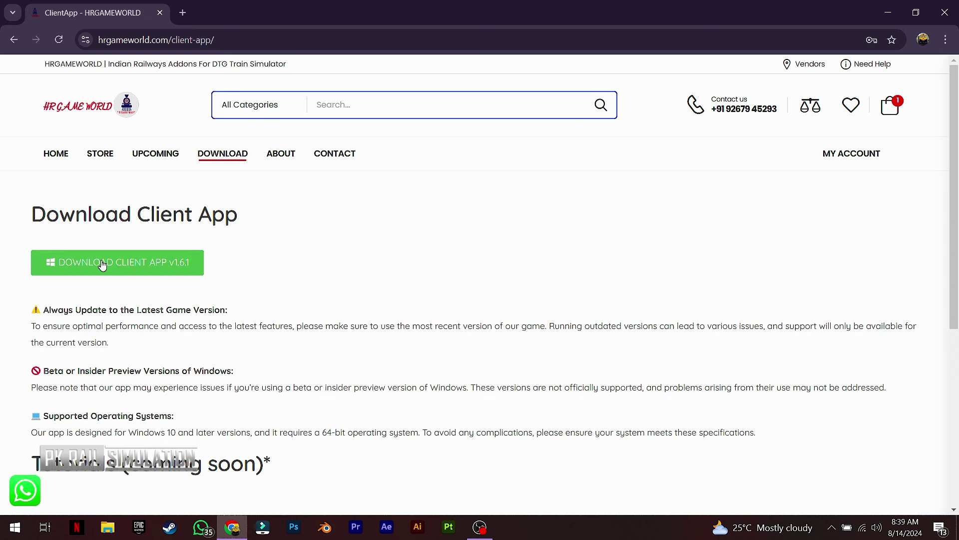
scroll(128, 270, down, 5)
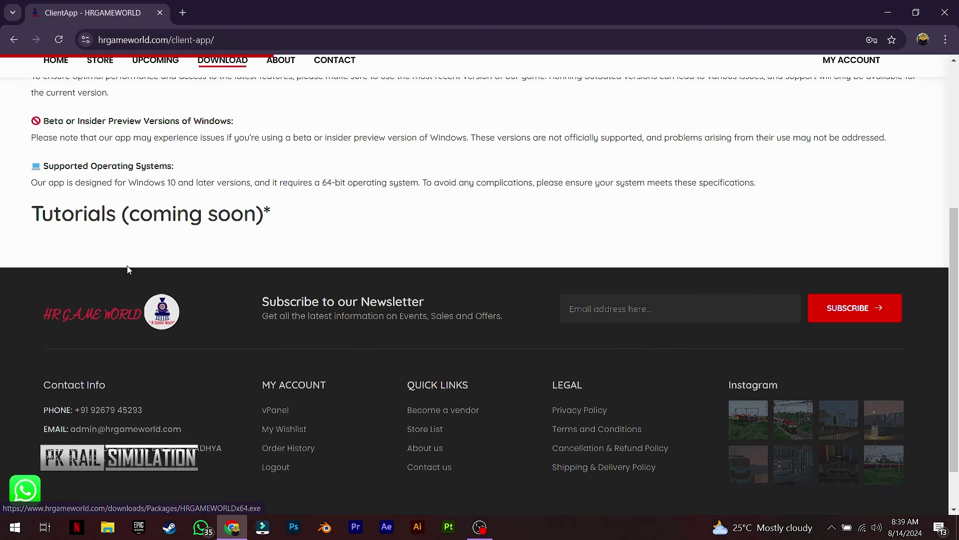
scroll(326, 319, up, 5)
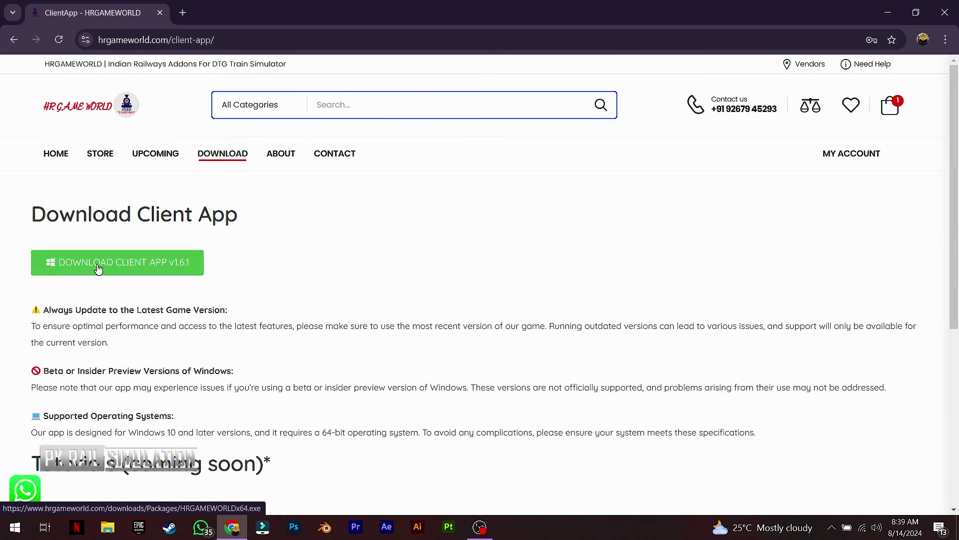
click(98, 269)
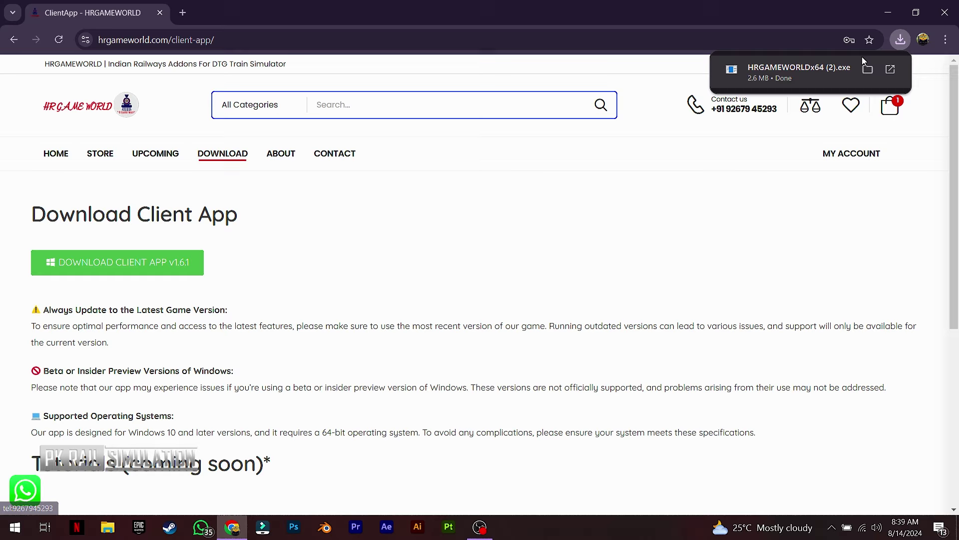
Step: Create a new folder on the desktop and paste the downloaded HRGAMEWORLDx64 (2).exe into it from the download folder
click(868, 69)
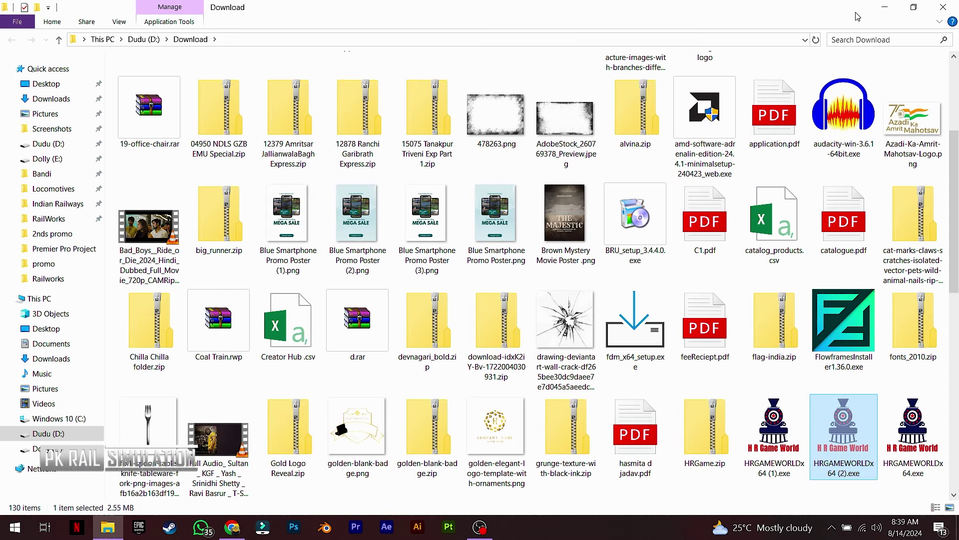
click(884, 7)
click(888, 12)
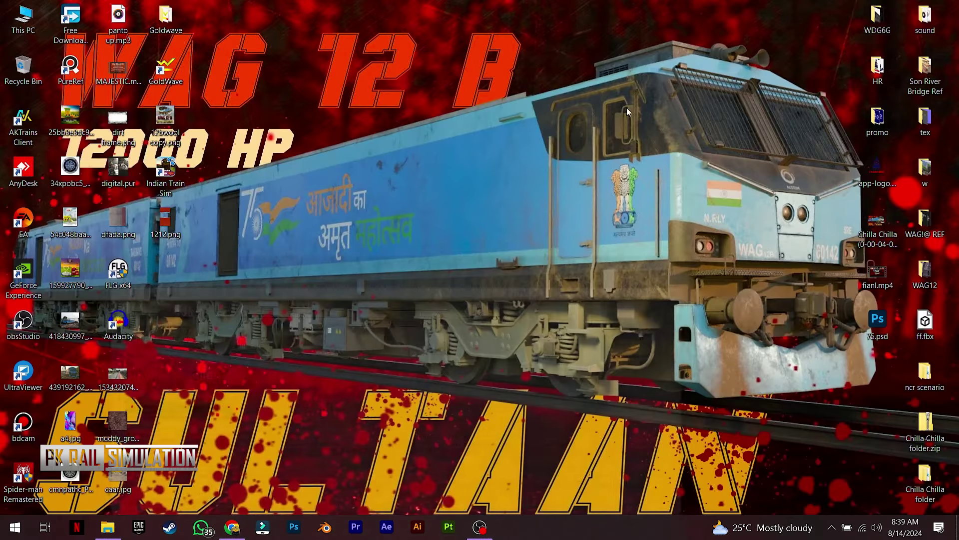
right_click(549, 128)
mouse_move(665, 235)
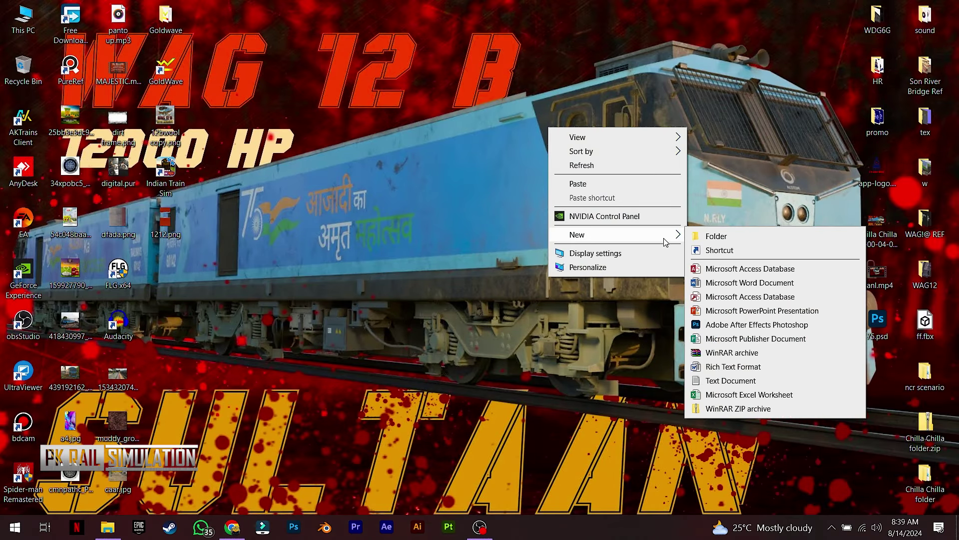
click(710, 233)
click(548, 124)
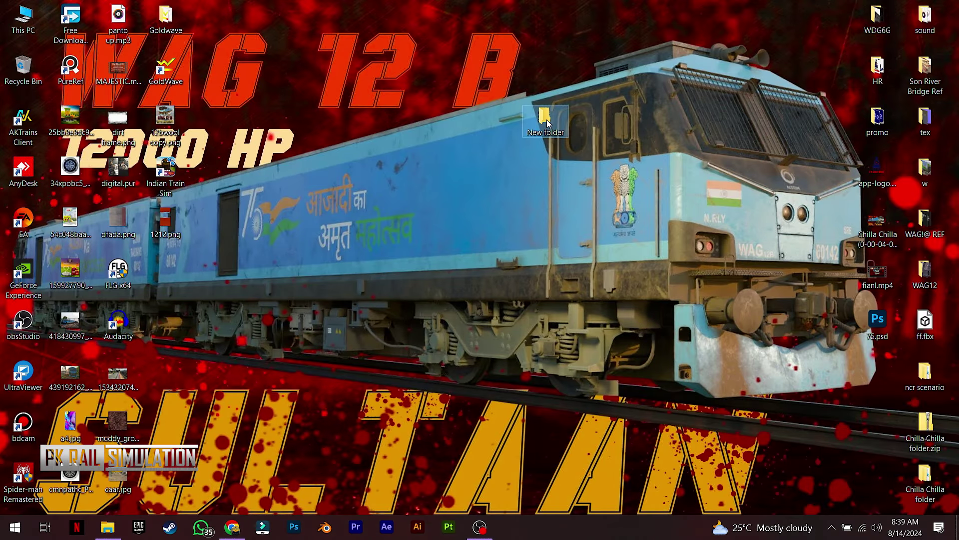
double_click(548, 124)
key(ctrl+v)
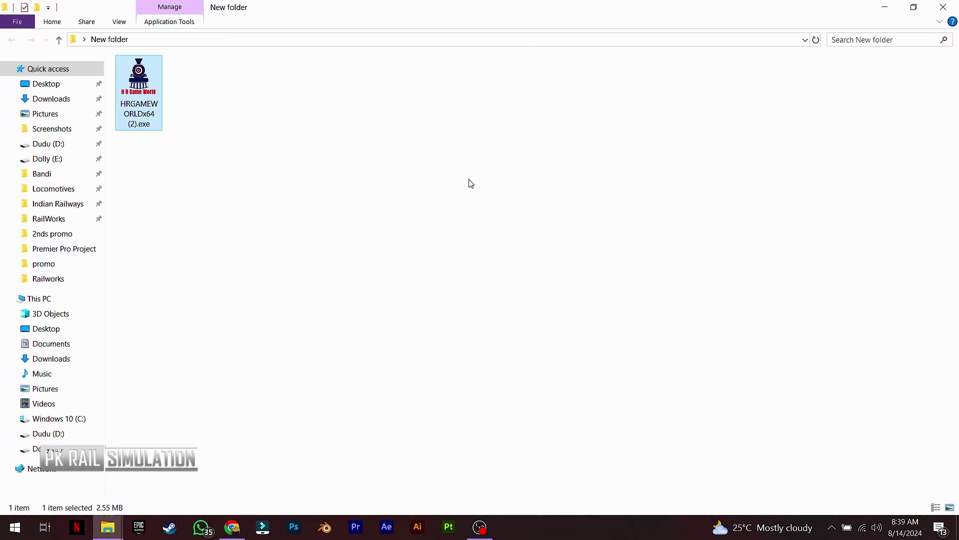
click(468, 182)
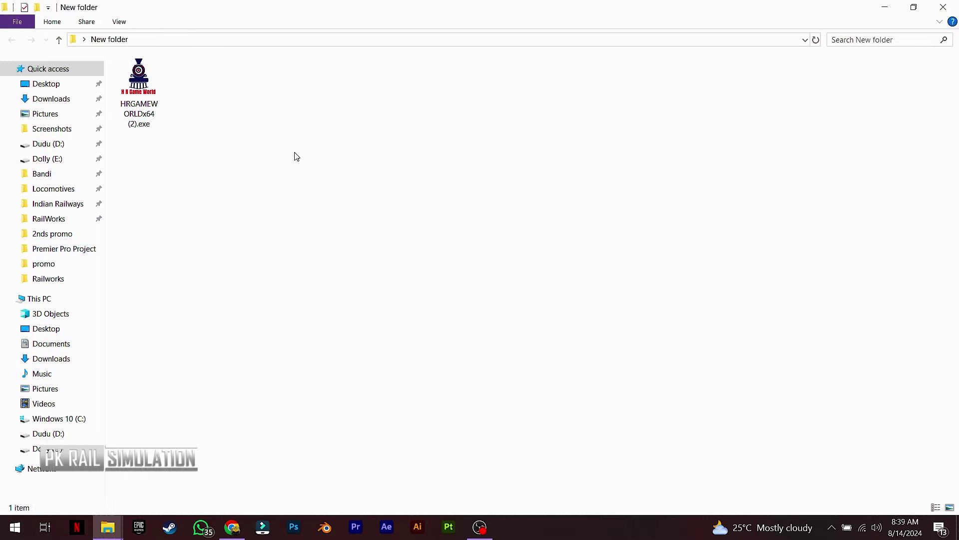
Step: Run HRGAMEWORLDx64 (2).exe despite the SmartScreen warning and install version 1.6.1 with a desktop shortcut
double_click(153, 96)
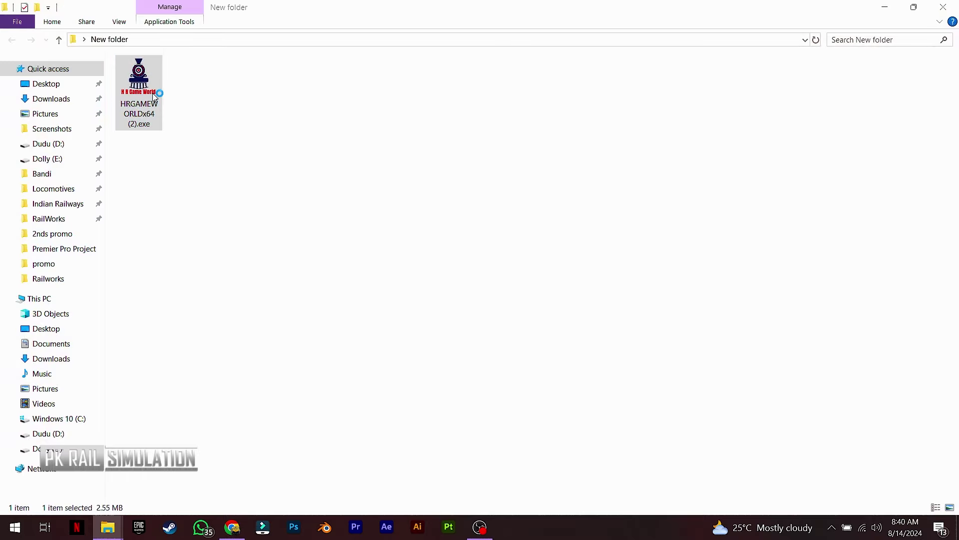
click(346, 175)
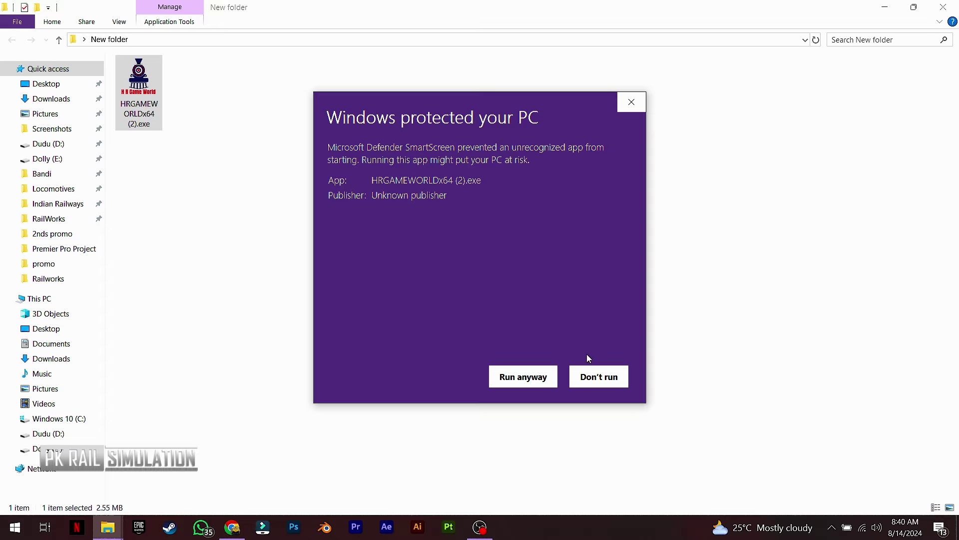
click(528, 380)
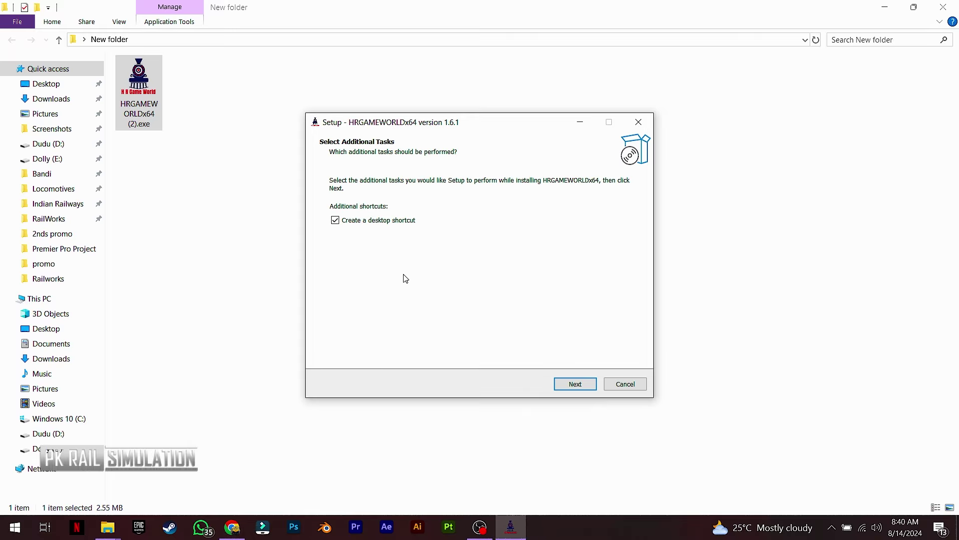
click(575, 383)
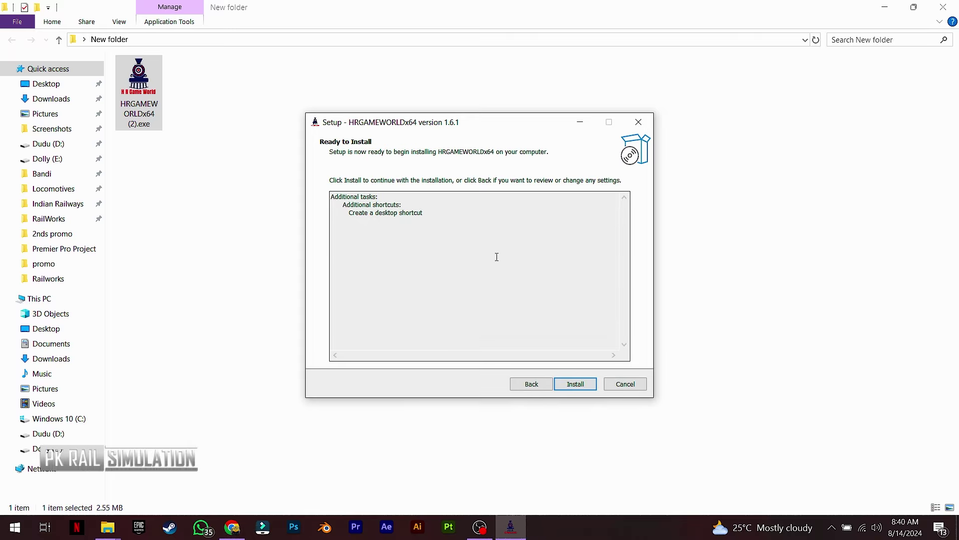
click(575, 383)
click(576, 384)
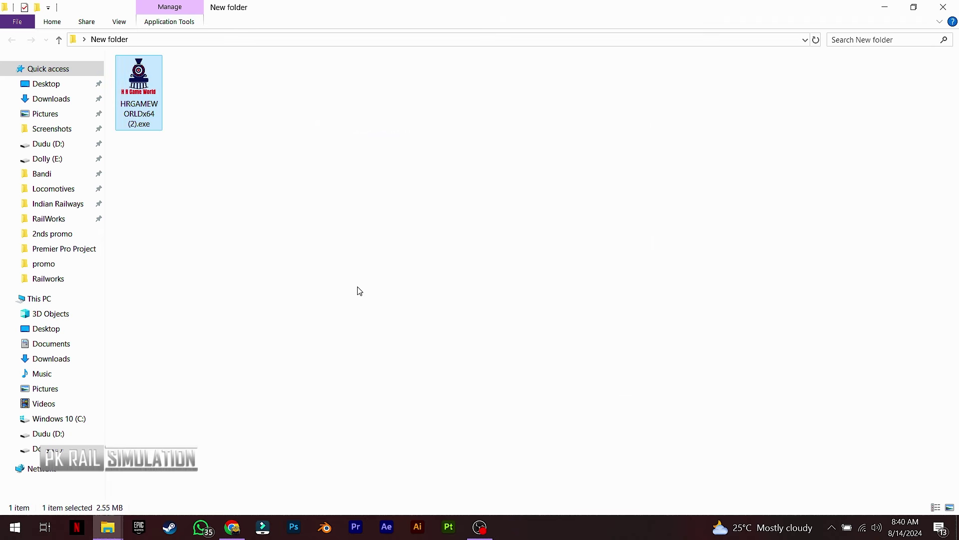
Step: Launch the HRGAMEWORLD x64 client from its desktop shortcut and accept the setup notice to open the RailWorks directory selection
click(885, 10)
right_click(363, 246)
click(366, 252)
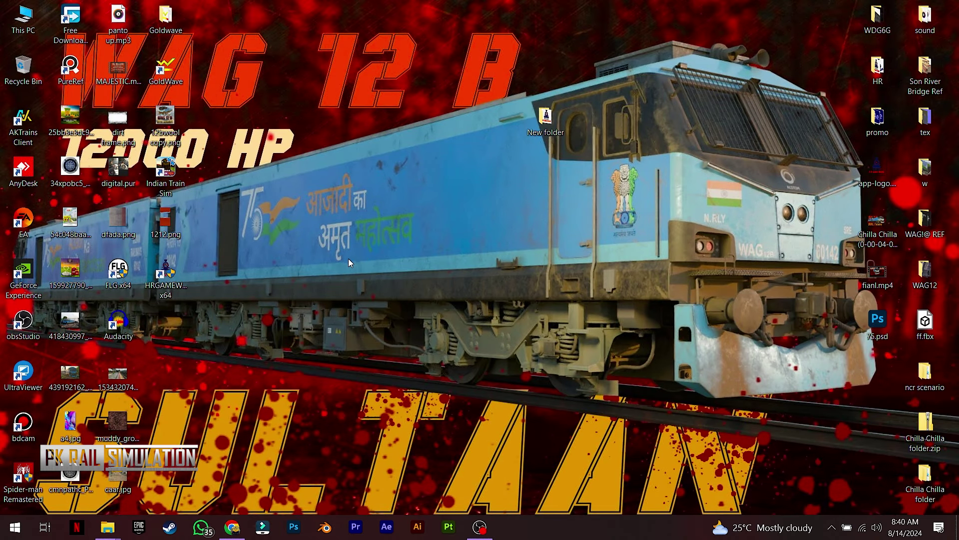
click(164, 283)
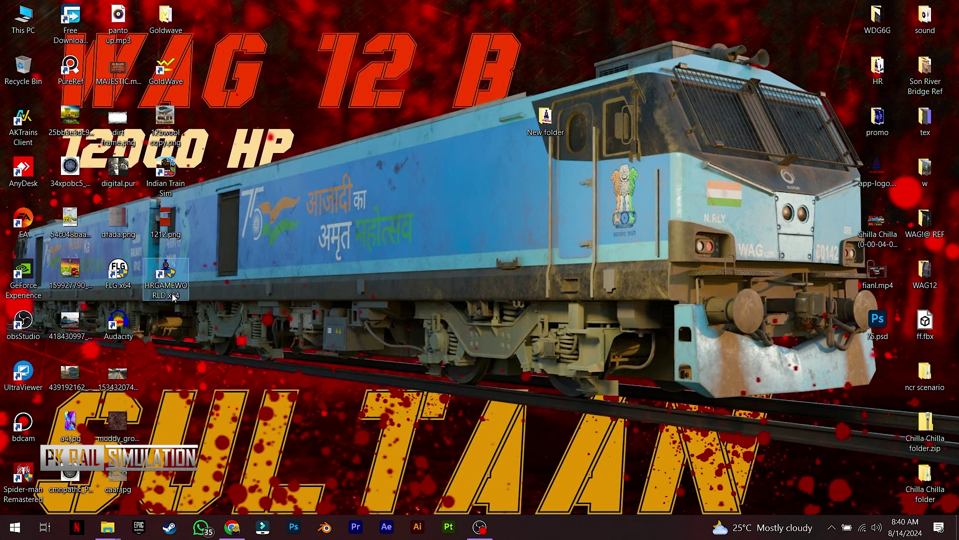
double_click(172, 289)
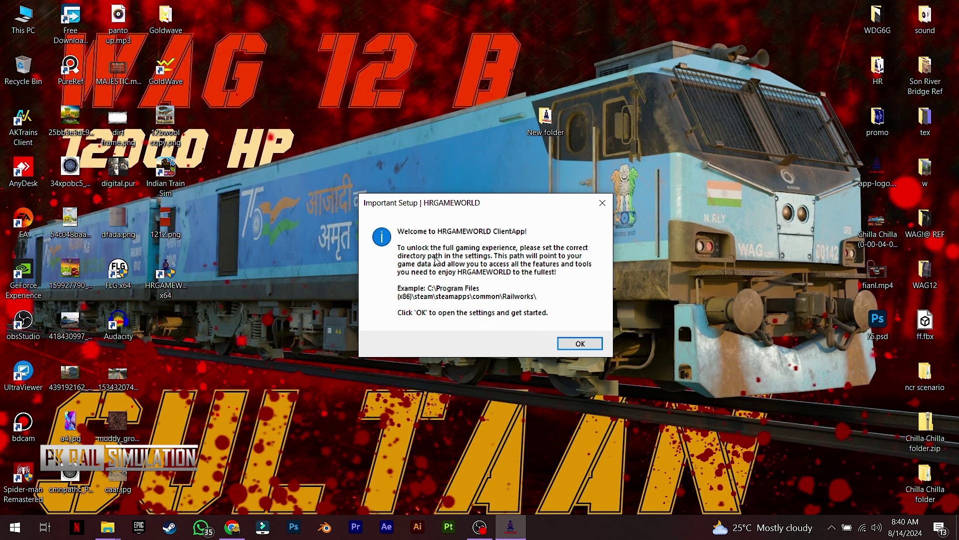
click(578, 344)
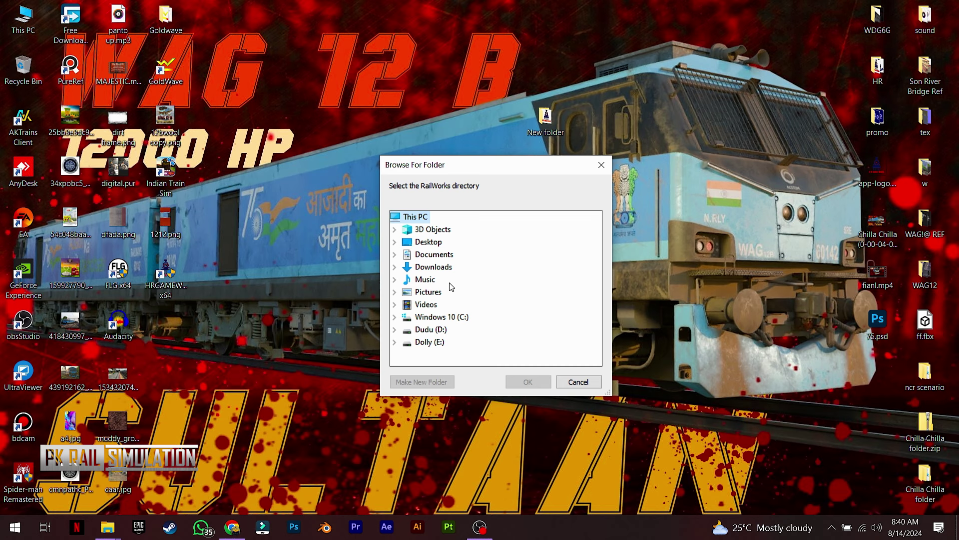
Step: Set the RailWorks directory to Software\Steam\steamapps\common\RailWorks on drive E: and acknowledge the setup completion notice
click(395, 340)
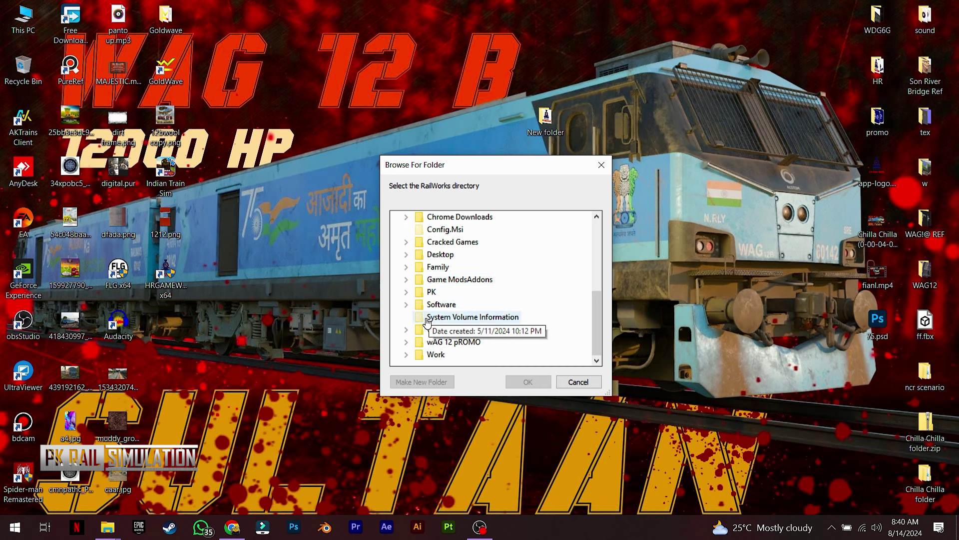
click(408, 304)
scroll(456, 303, down, 3)
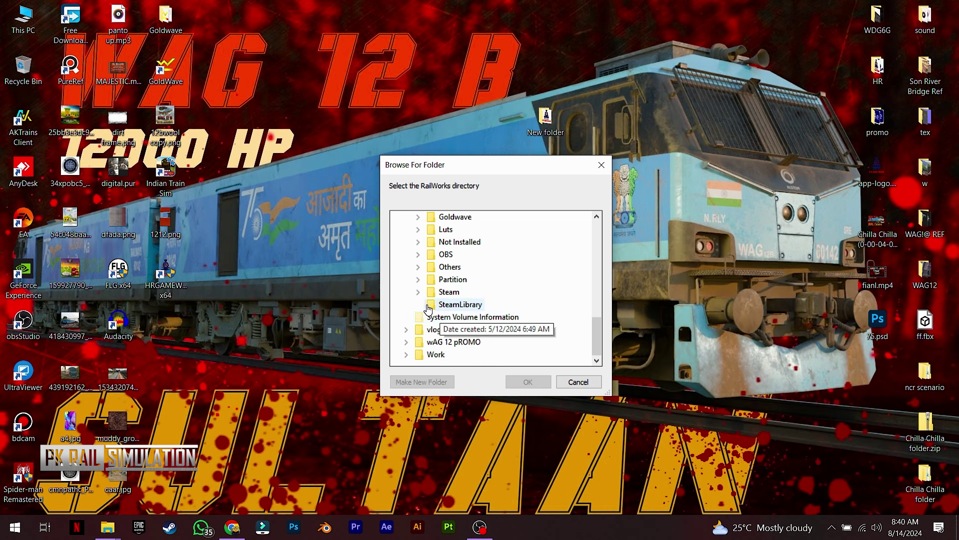
click(418, 296)
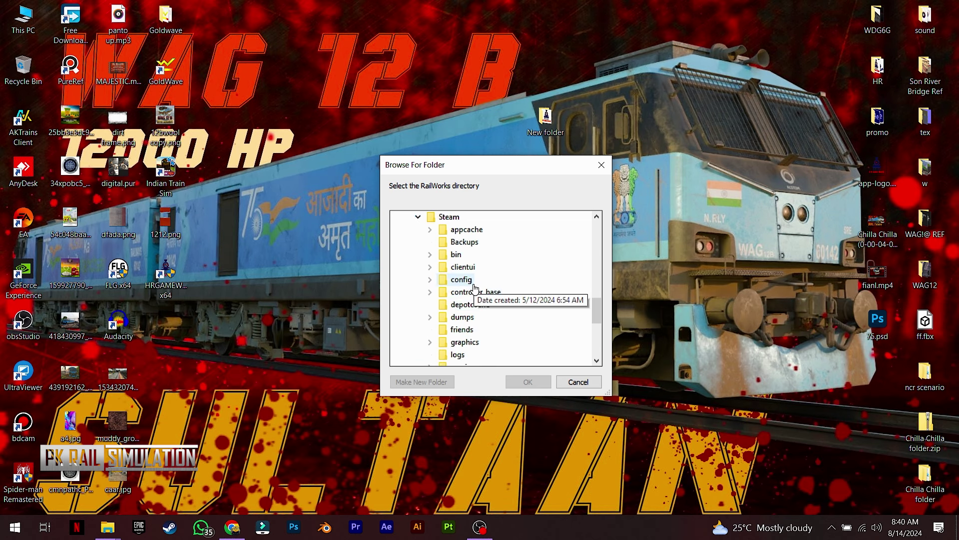
scroll(475, 310, down, 2)
scroll(489, 336, down, 2)
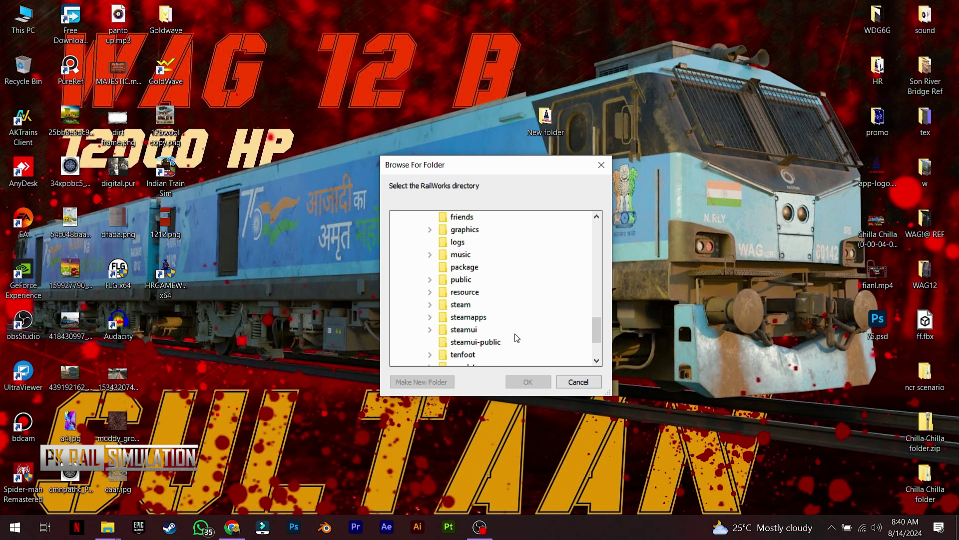
click(430, 279)
click(442, 292)
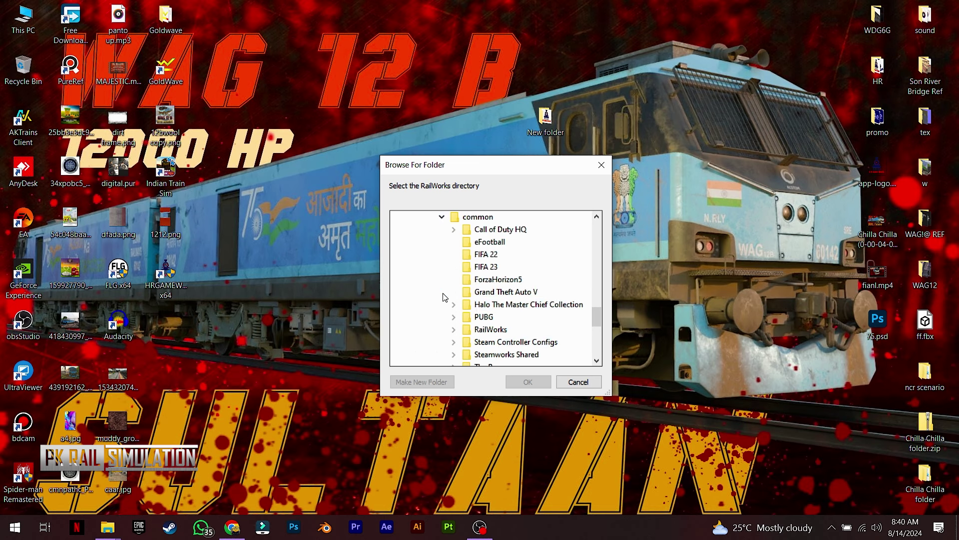
scroll(509, 258, down, 1)
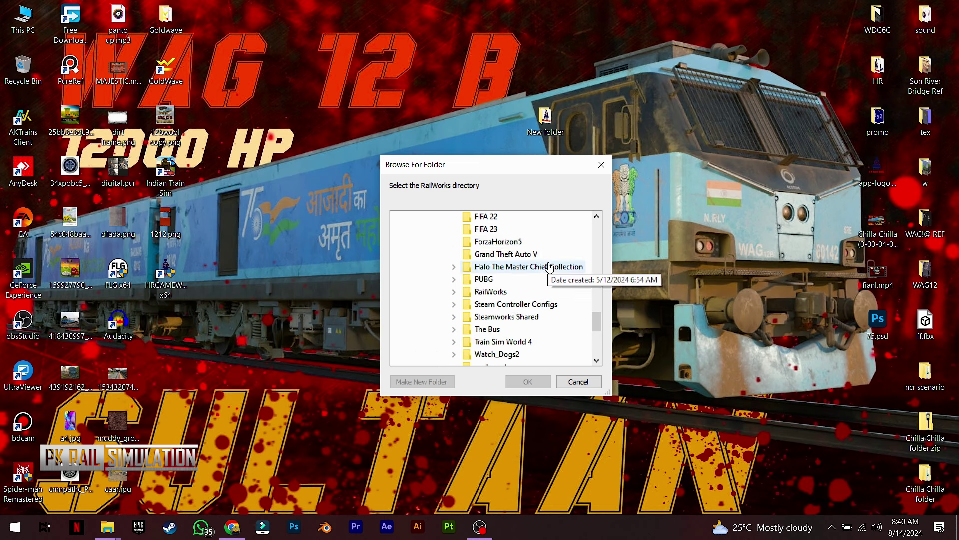
double_click(492, 293)
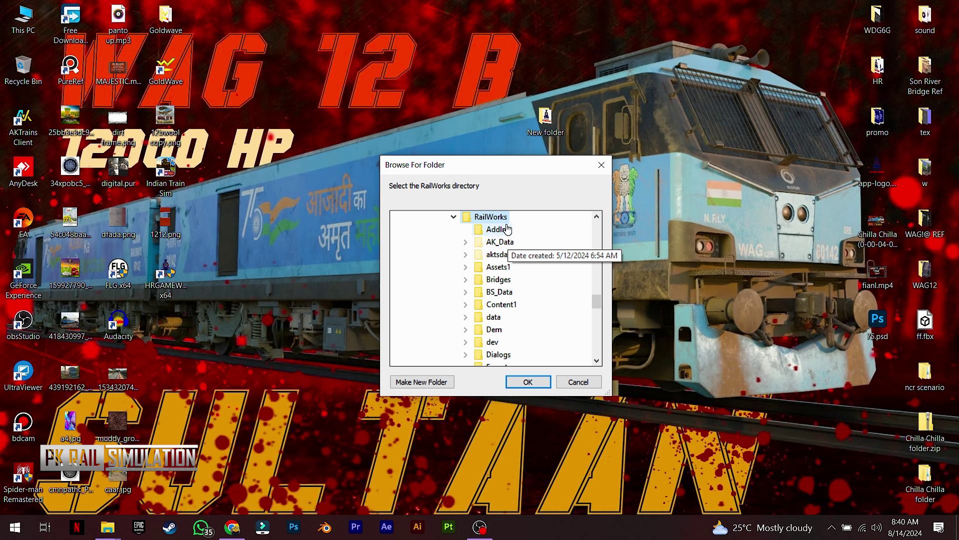
scroll(525, 274, up, 3)
click(528, 381)
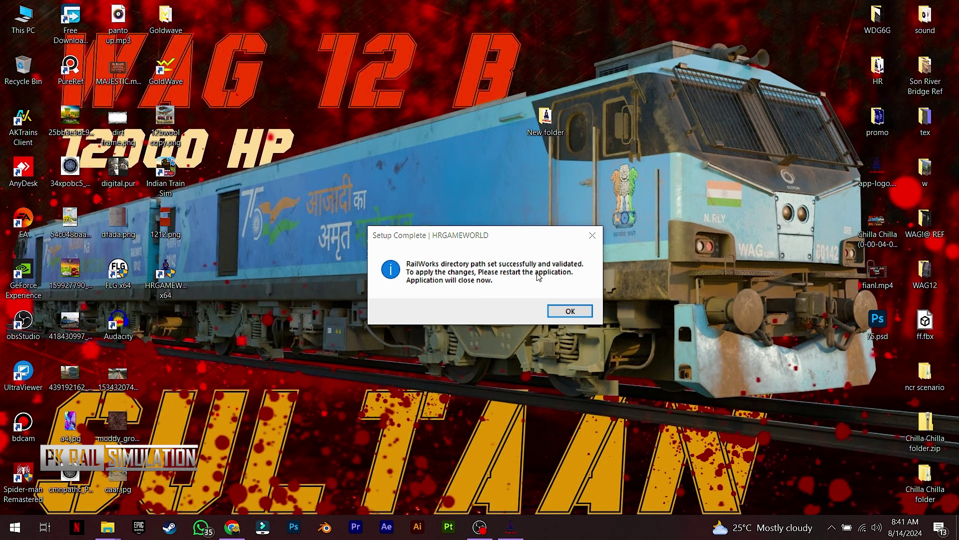
click(559, 312)
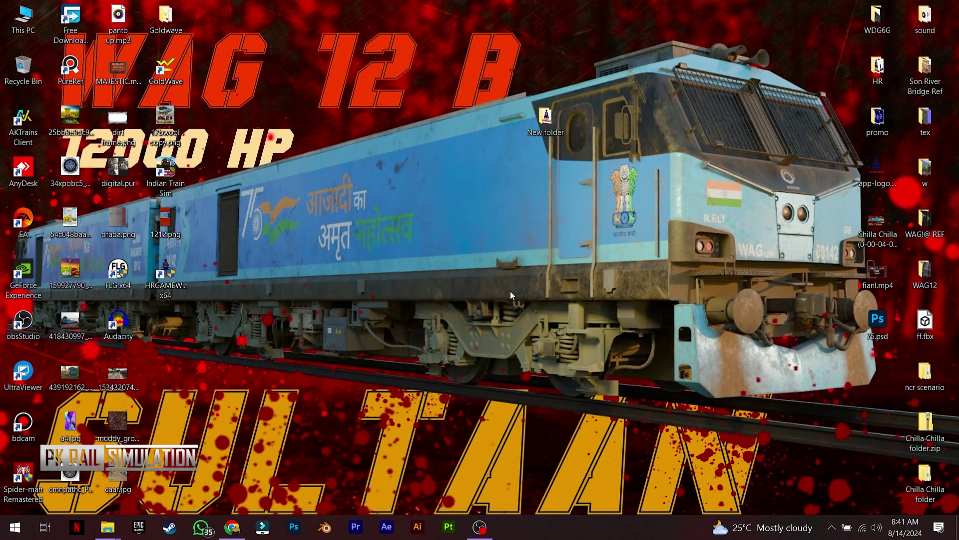
Step: Refresh the desktop, then relaunch the HRGAMEWORLD x64 client and log in online with the remembered credentials
right_click(407, 235)
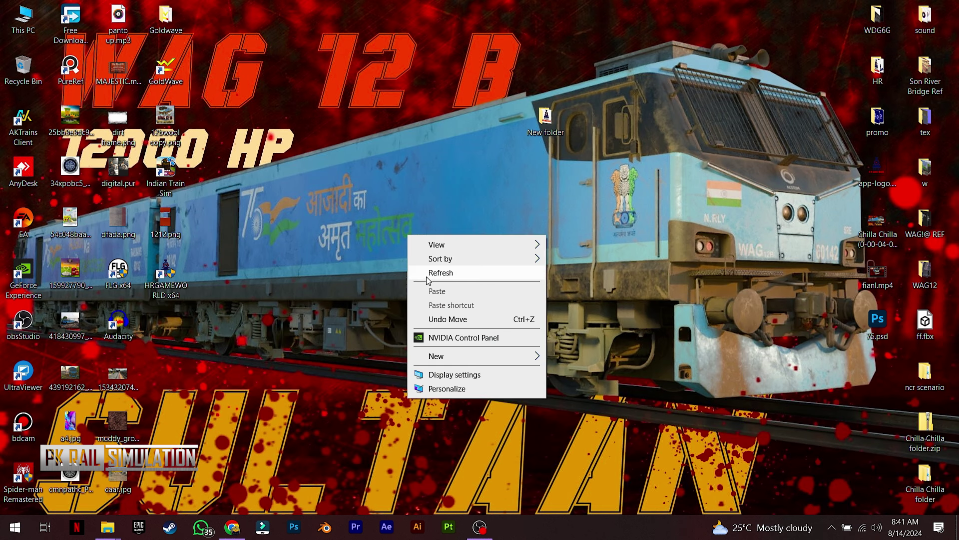
click(426, 274)
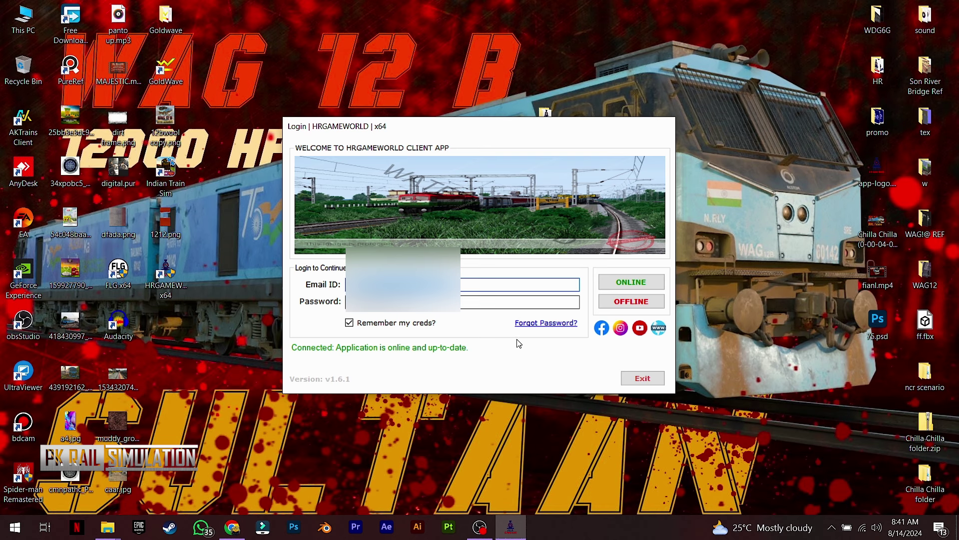
click(619, 283)
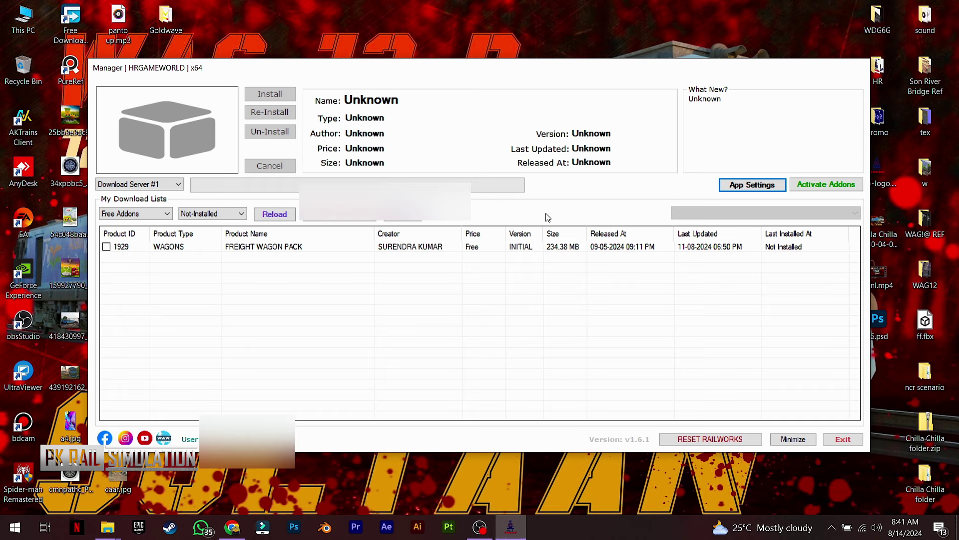
Step: Switch the download list from free to premium addons and tick the NORTH CENTRAL RAILWAY V1 BETA route
click(248, 249)
click(159, 214)
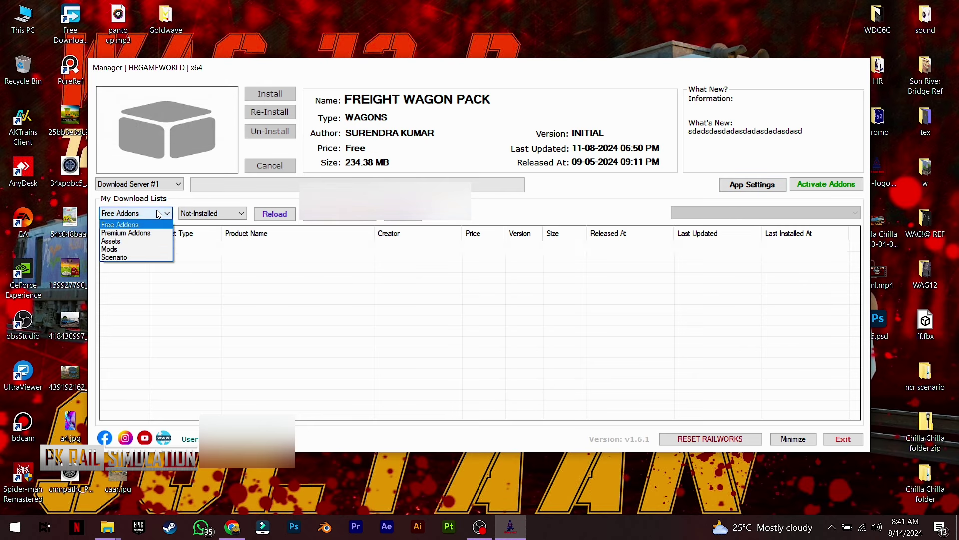
click(148, 232)
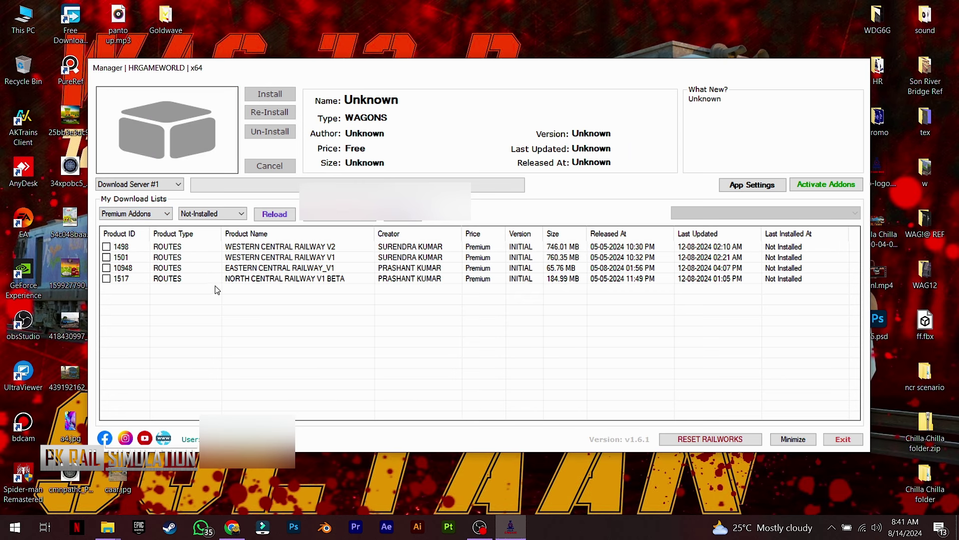
click(186, 281)
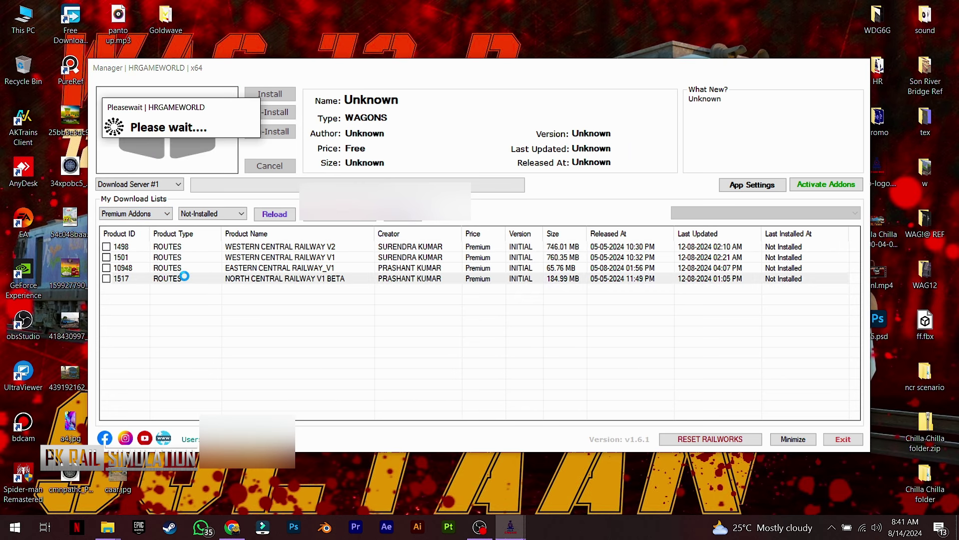
click(106, 278)
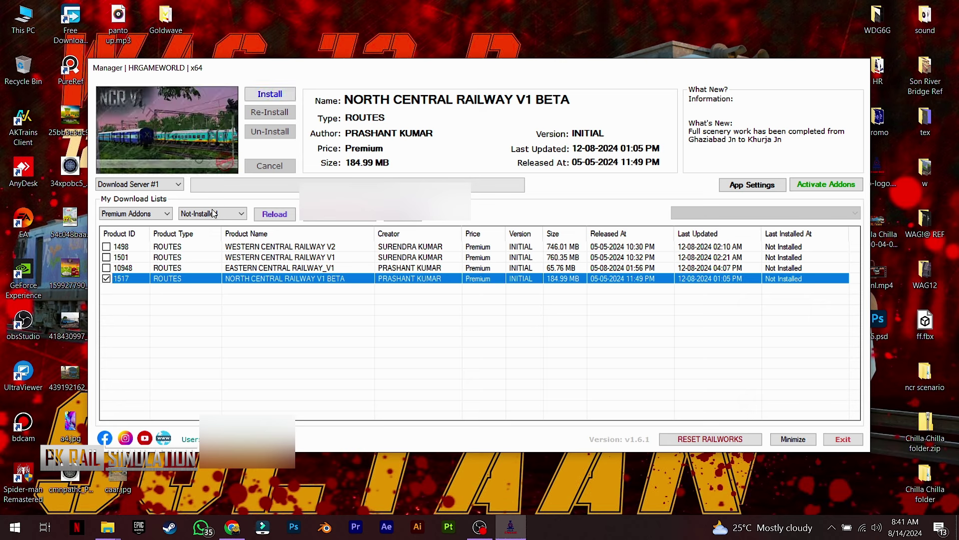
Step: Show the not-installed assets in the download list and tick the NCR Assets pack
click(148, 214)
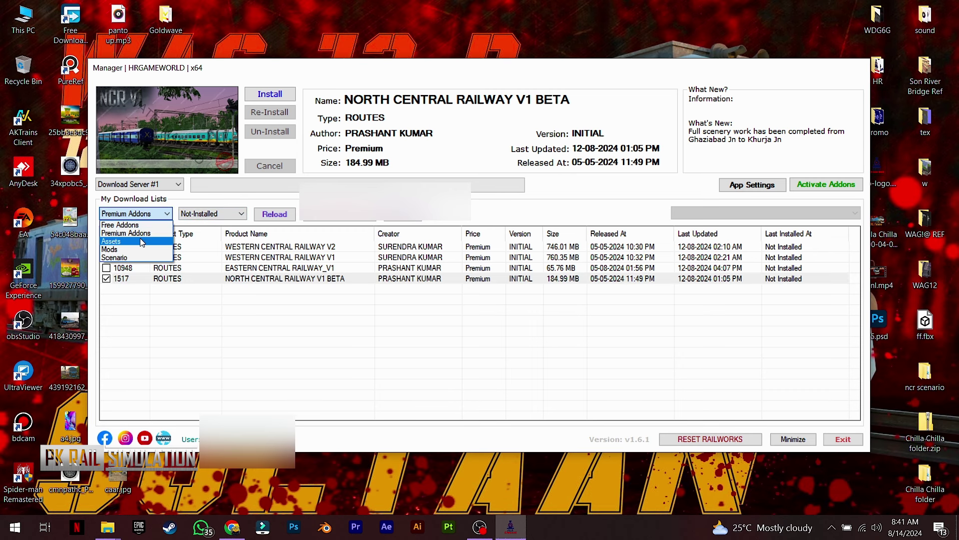
click(143, 243)
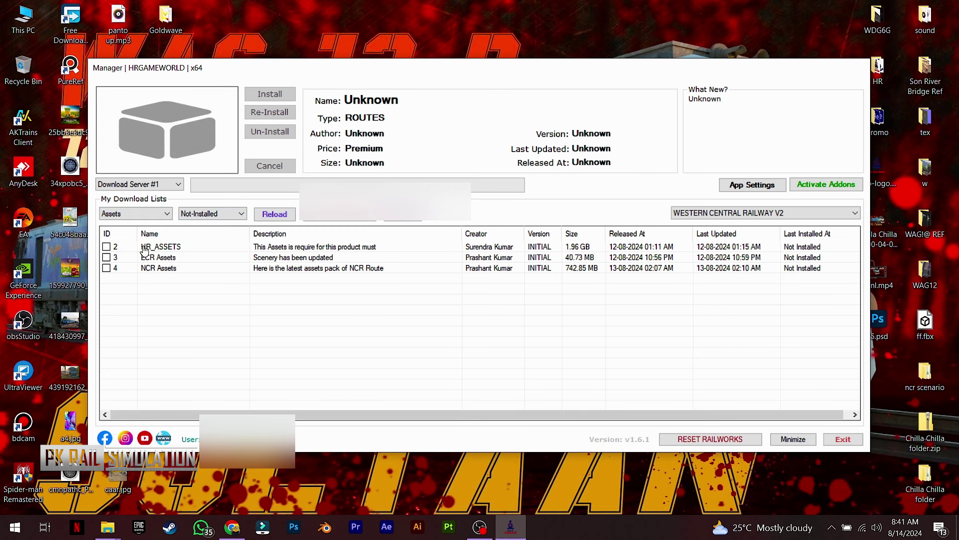
click(142, 268)
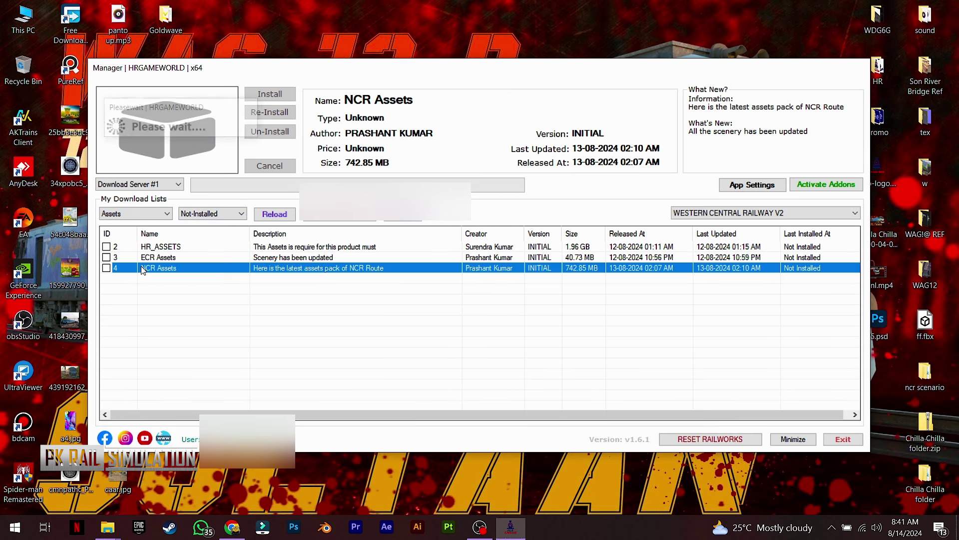
click(108, 269)
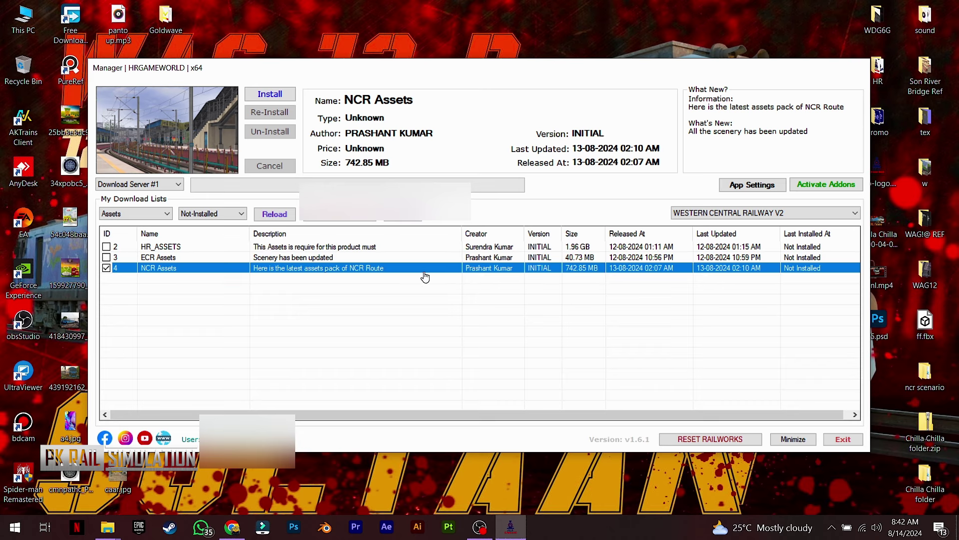
Step: Activate the addons in the client and return the download list to Premium Addons
click(815, 185)
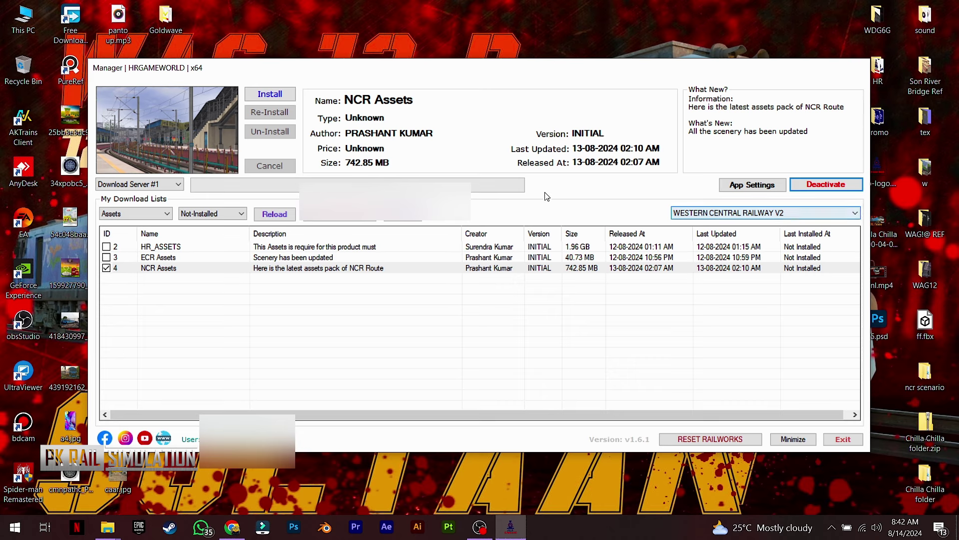
click(161, 213)
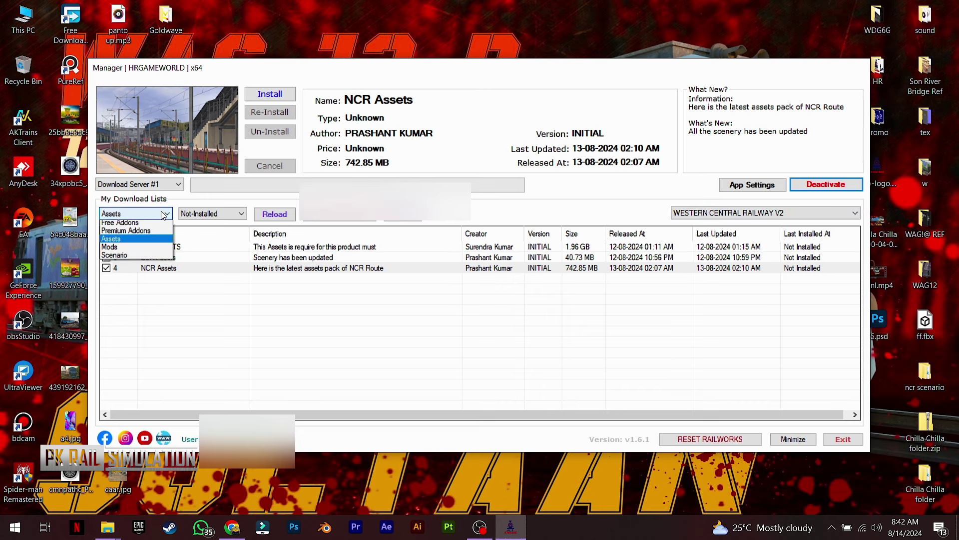
click(149, 233)
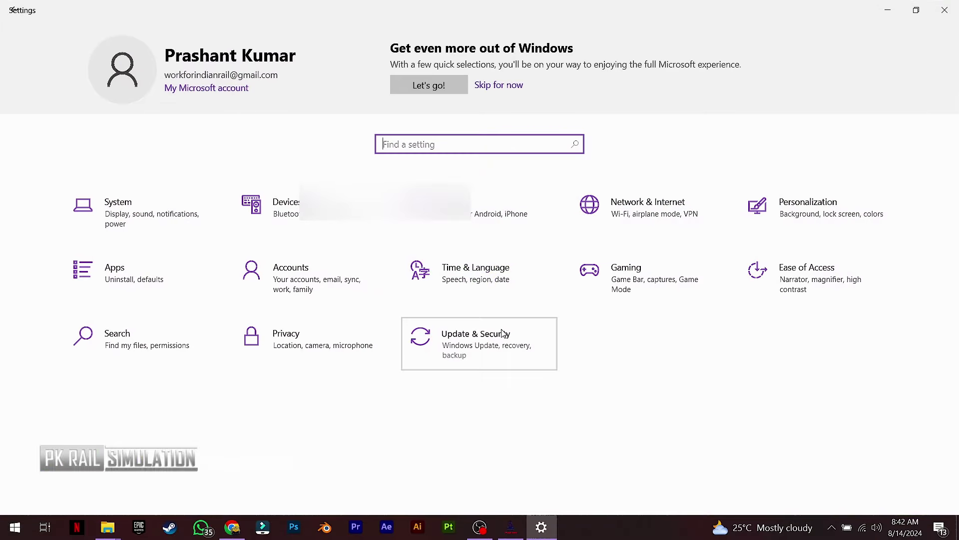
Step: Switch to Windows Security and open the Microsoft Defender Antivirus exclusions from the Virus & threat protection settings
click(435, 320)
click(77, 203)
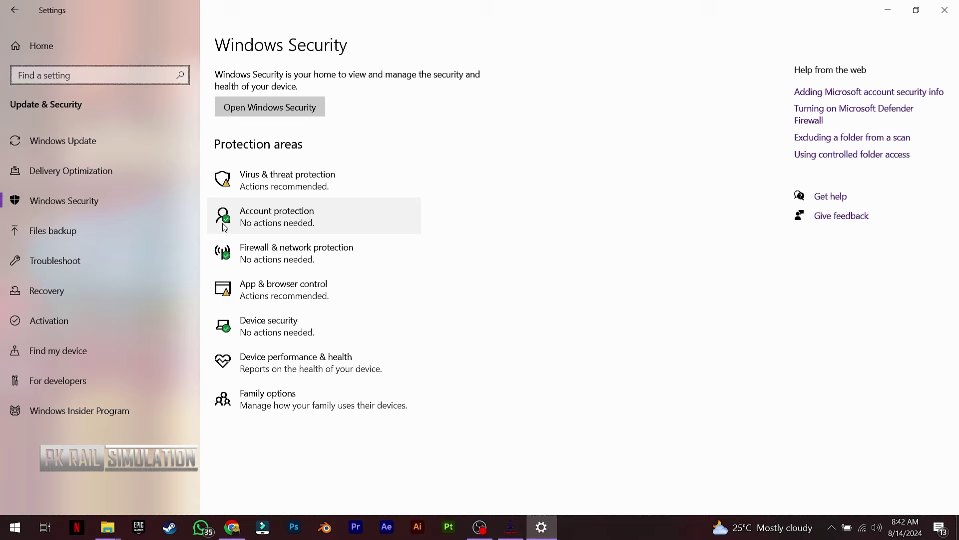
click(314, 179)
scroll(387, 260, down, 3)
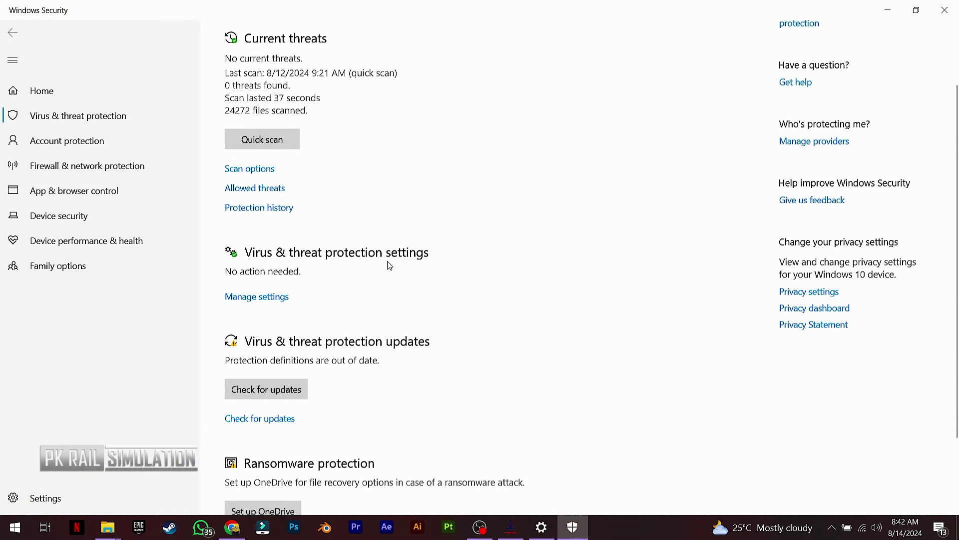
click(258, 199)
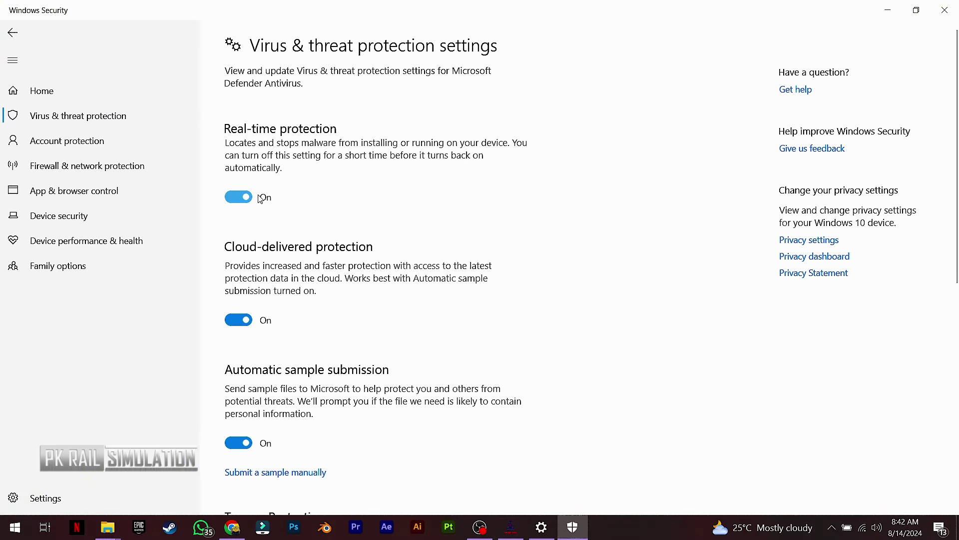
scroll(249, 250, down, 8)
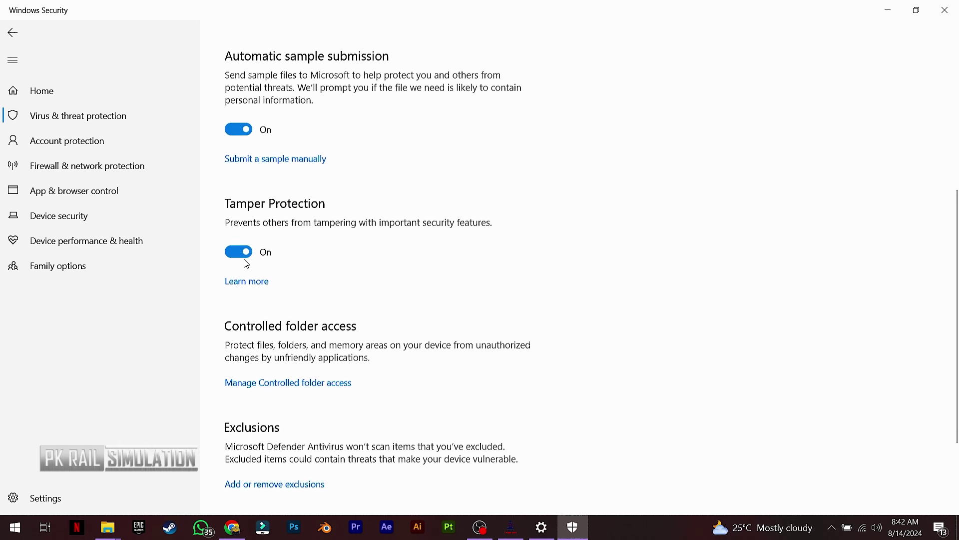
scroll(280, 394, up, 5)
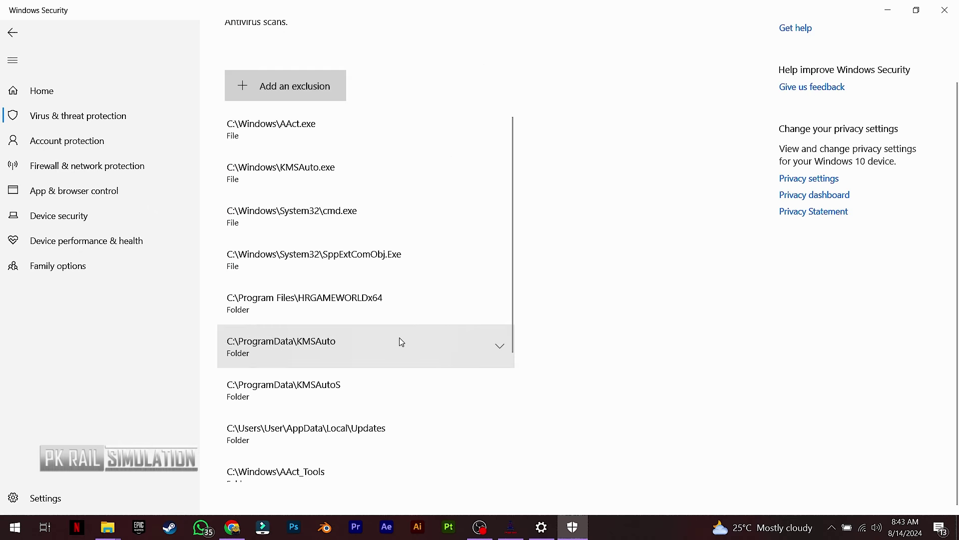
Step: Add the folder C:\Program Files\HRGAMEWORLDx64 as an exclusion from antivirus scans
click(295, 91)
click(289, 136)
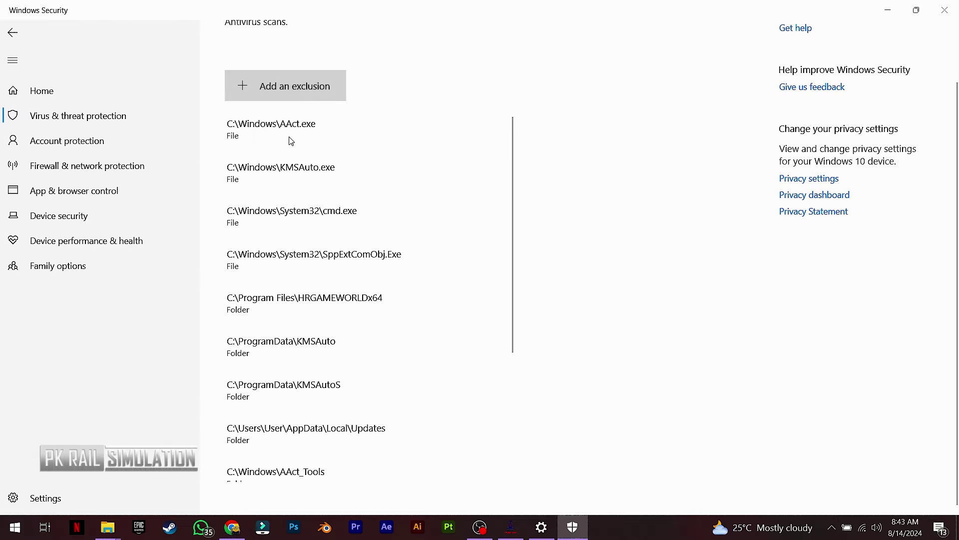
drag(268, 21, 477, 35)
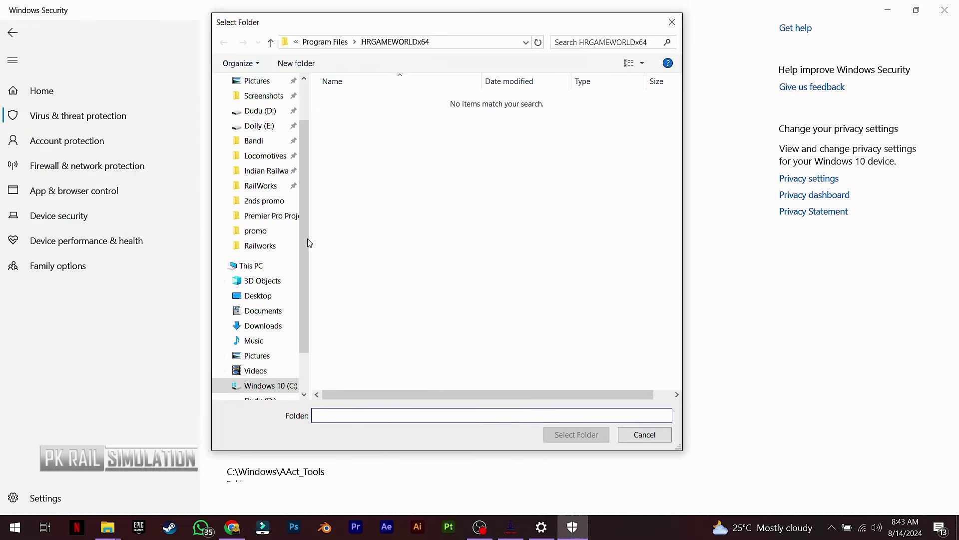
scroll(270, 243, up, 1)
scroll(259, 242, down, 2)
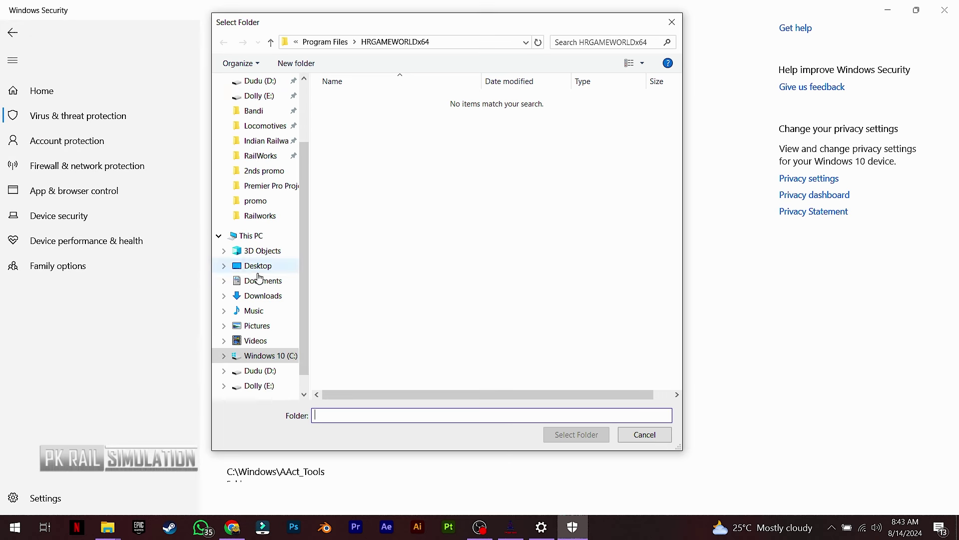
click(254, 243)
double_click(423, 272)
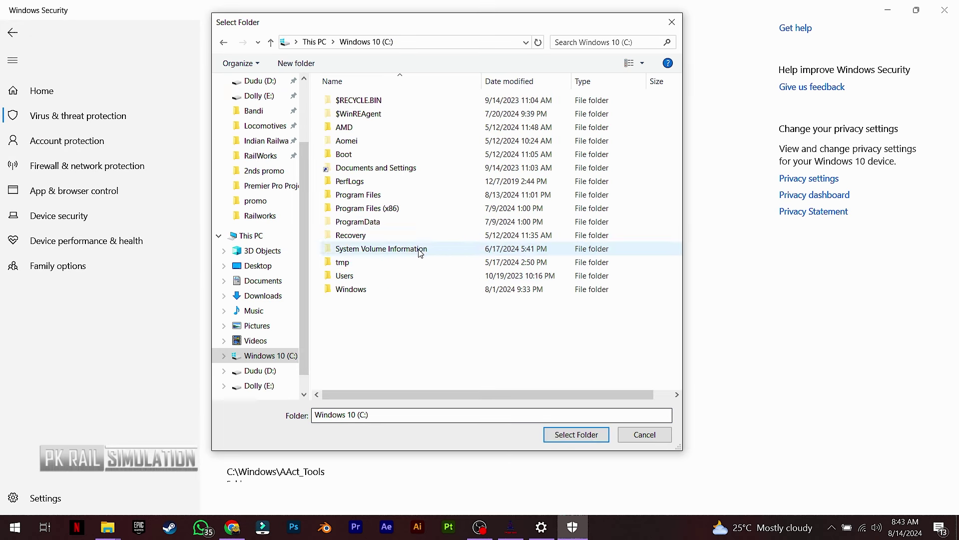
double_click(389, 198)
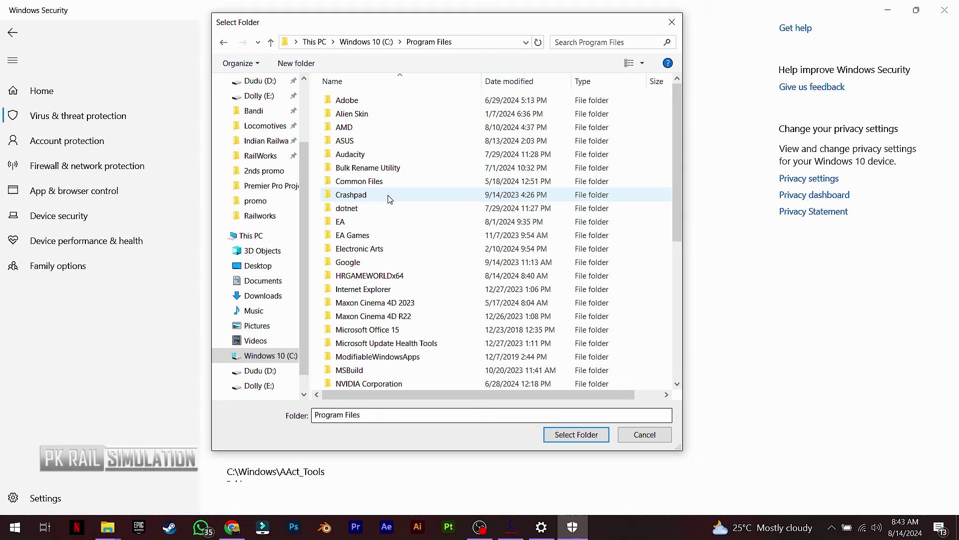
click(403, 277)
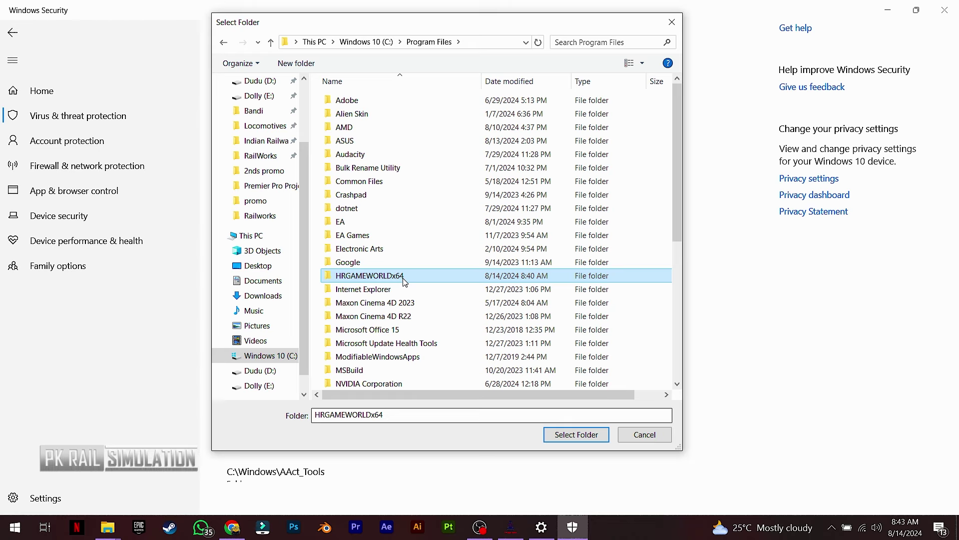
click(575, 434)
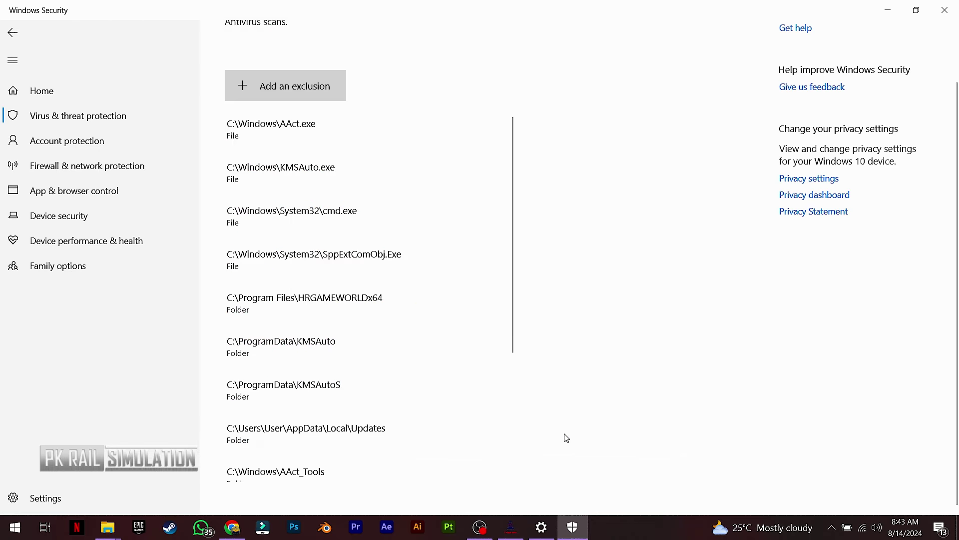
Step: Leave the exclusions list and switch to the HRGAMEWORLD manager to check the not-installed premium addons
click(13, 32)
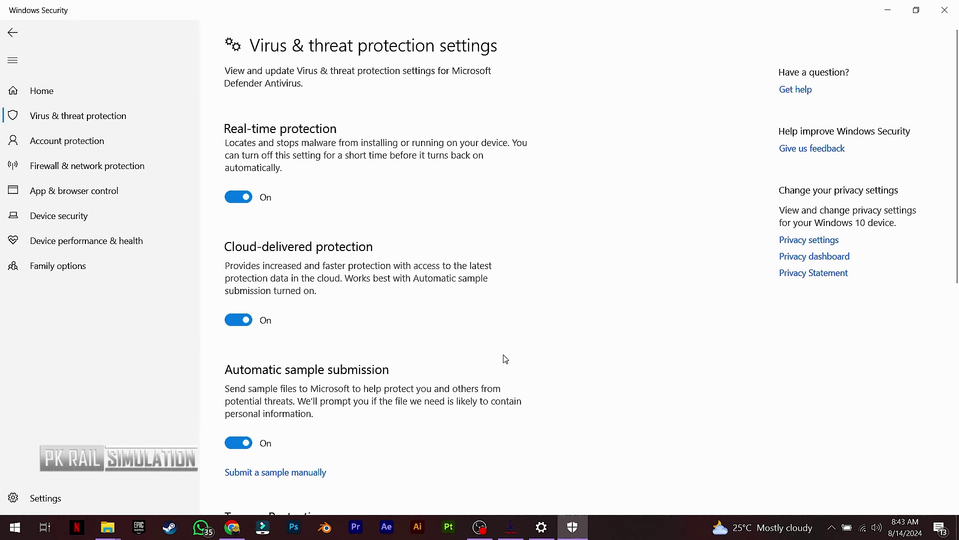
click(511, 527)
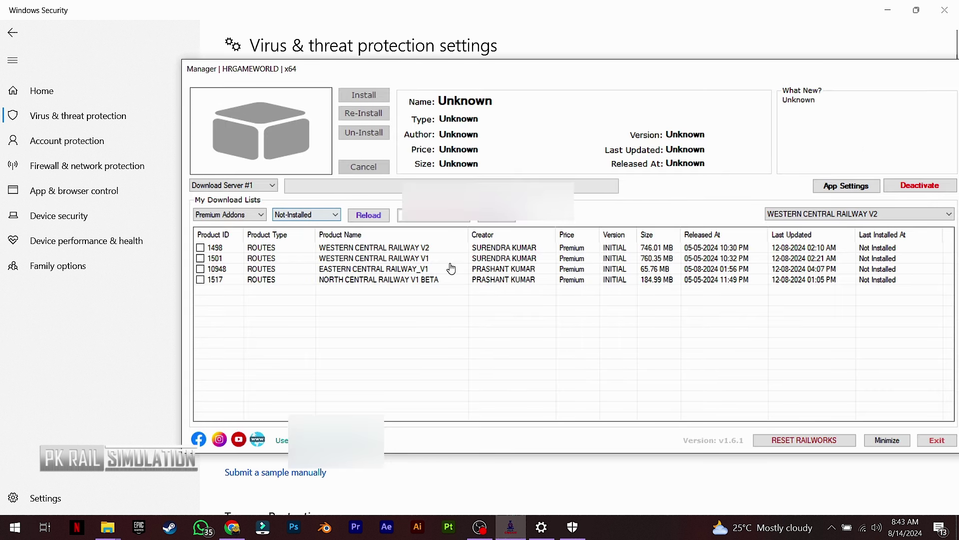
click(171, 39)
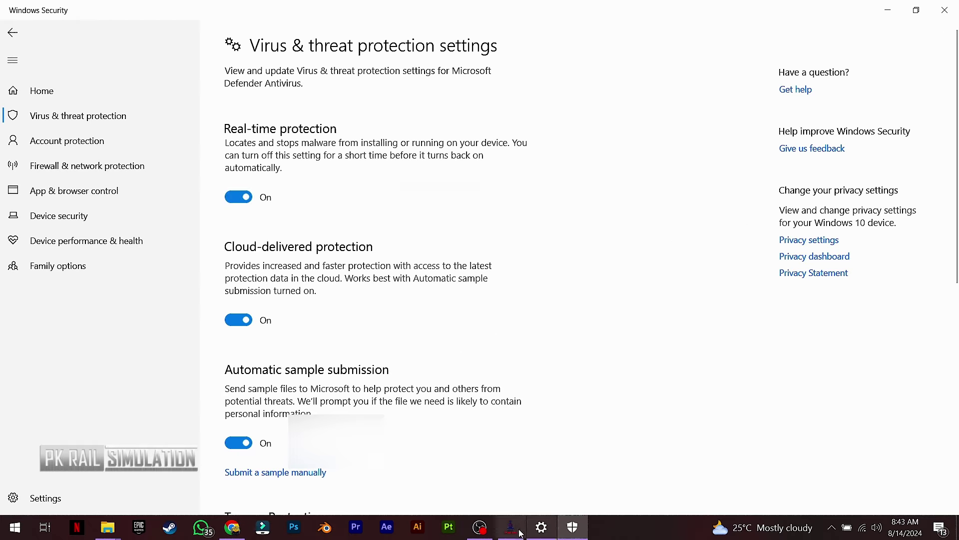
mouse_move(513, 534)
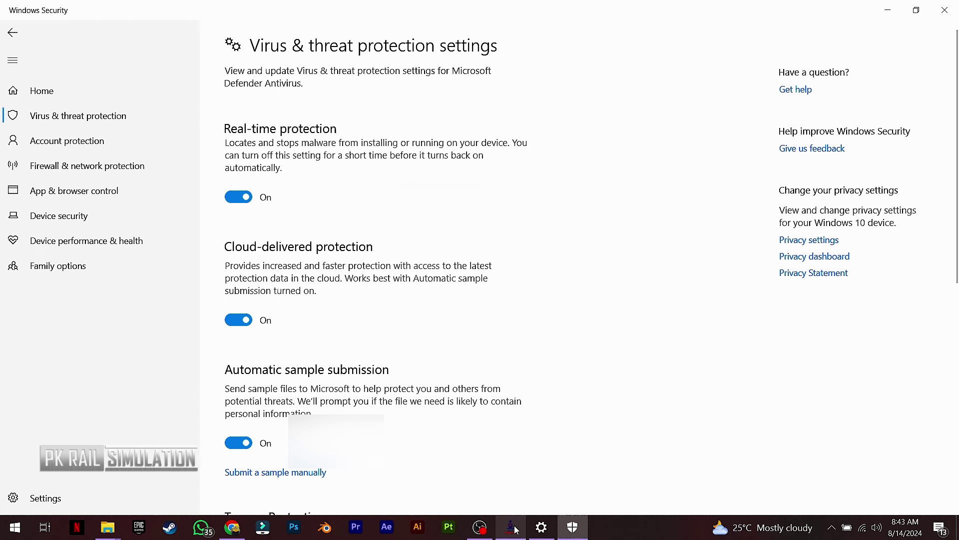
click(516, 529)
click(515, 530)
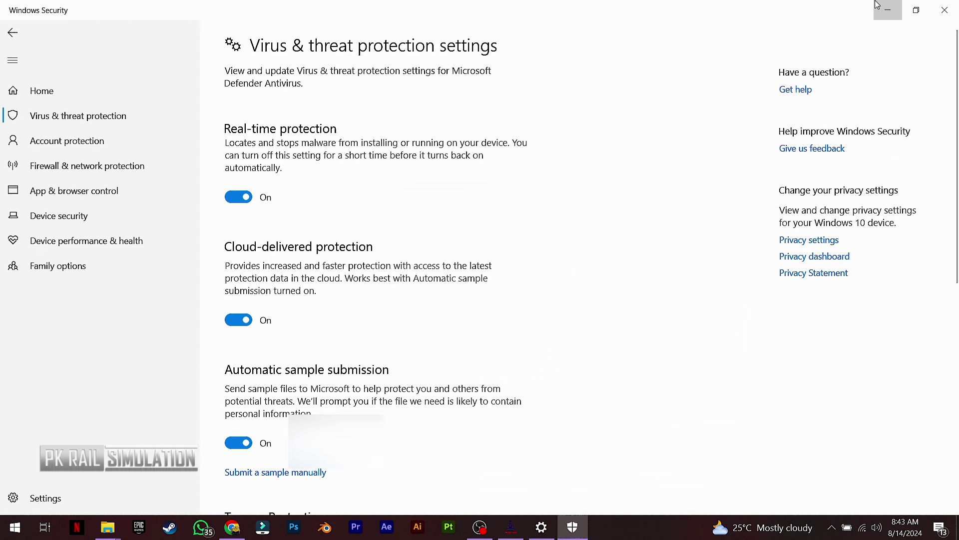
Step: Close the Windows Security and Settings windows and bring up the desktop's context menu
click(945, 10)
click(944, 10)
right_click(348, 95)
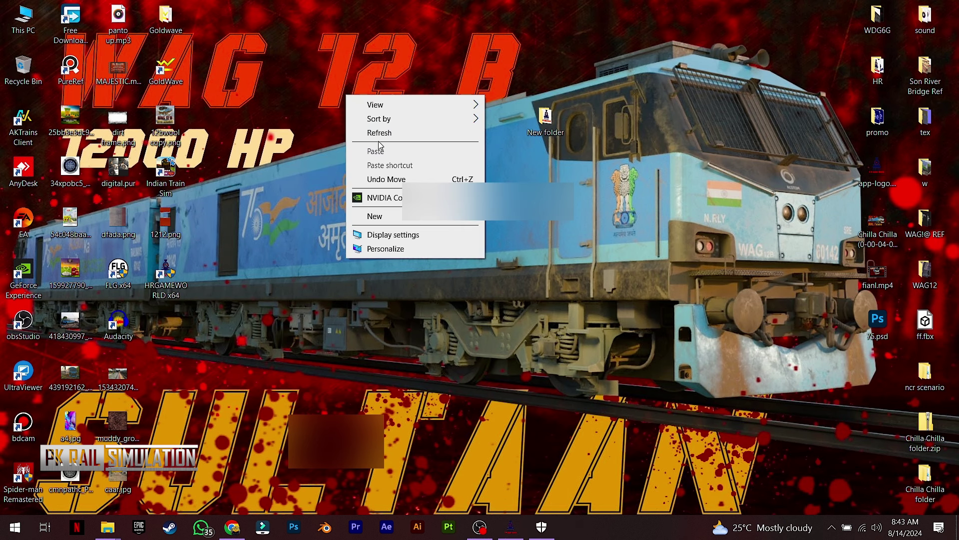